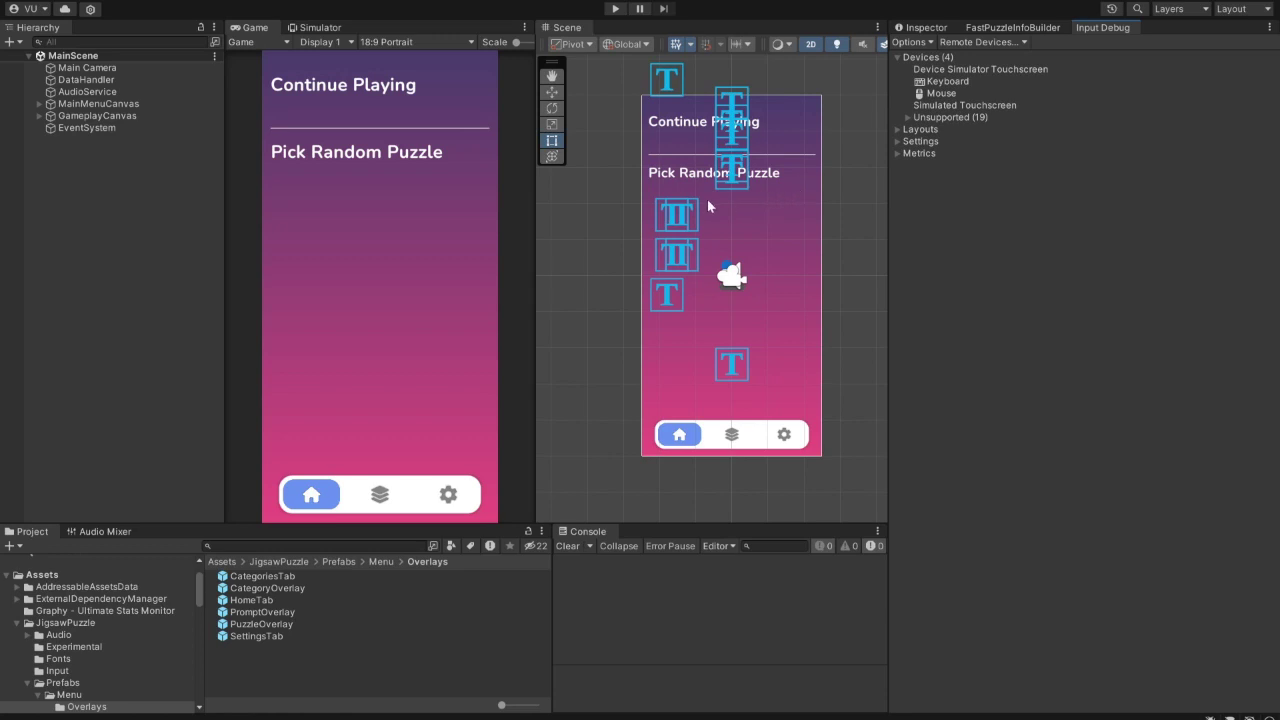
Step: Review the Input Debug Simulate Touch Input options, then run the jigsaw game in Play mode
click(912, 42)
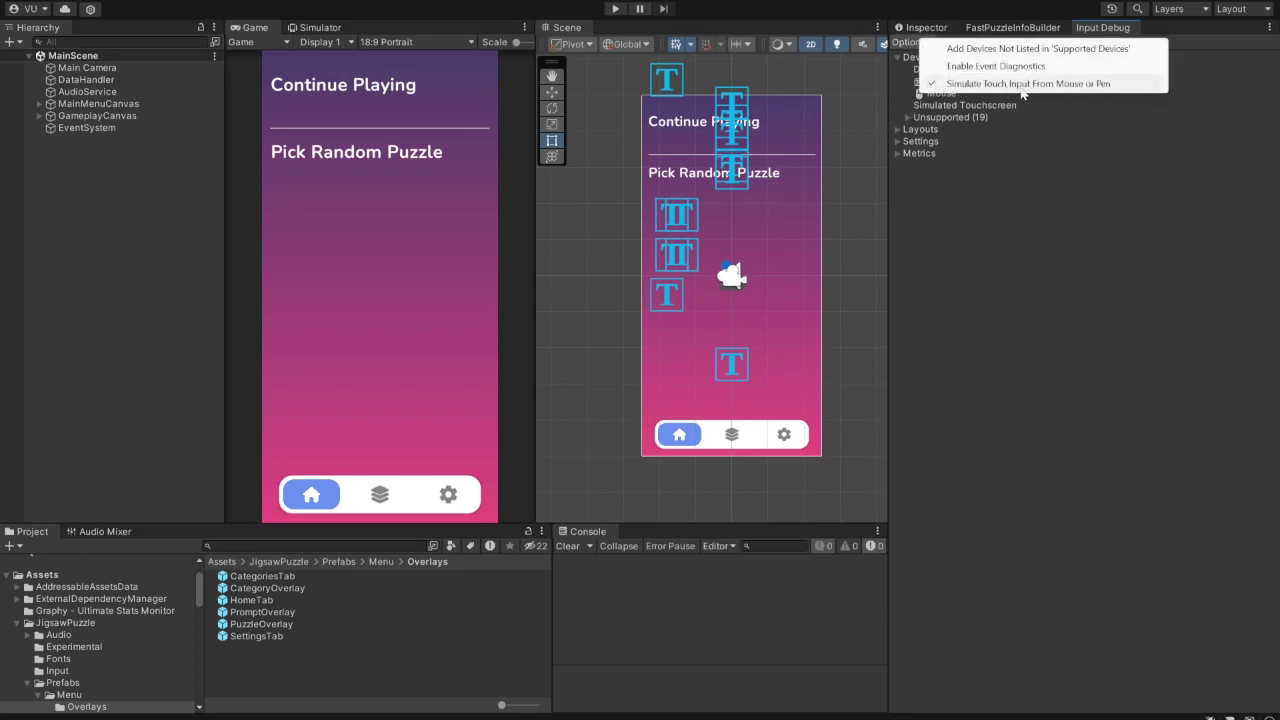
click(995, 204)
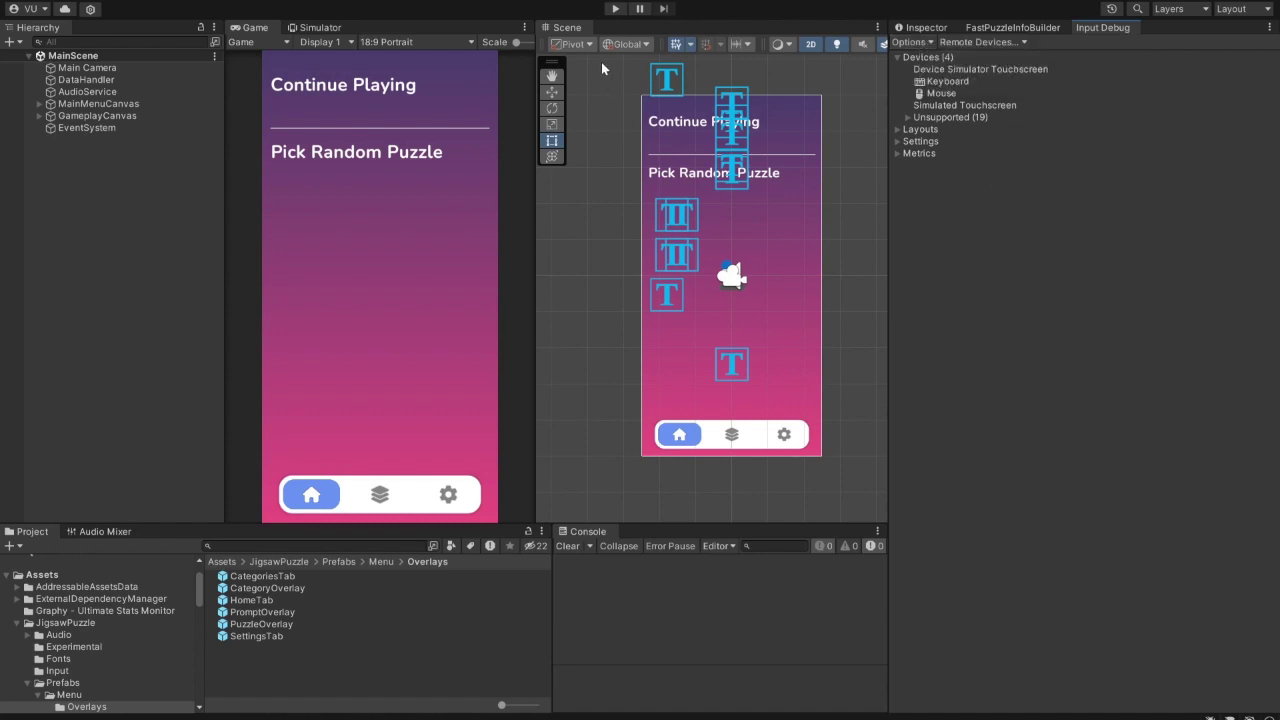
click(612, 8)
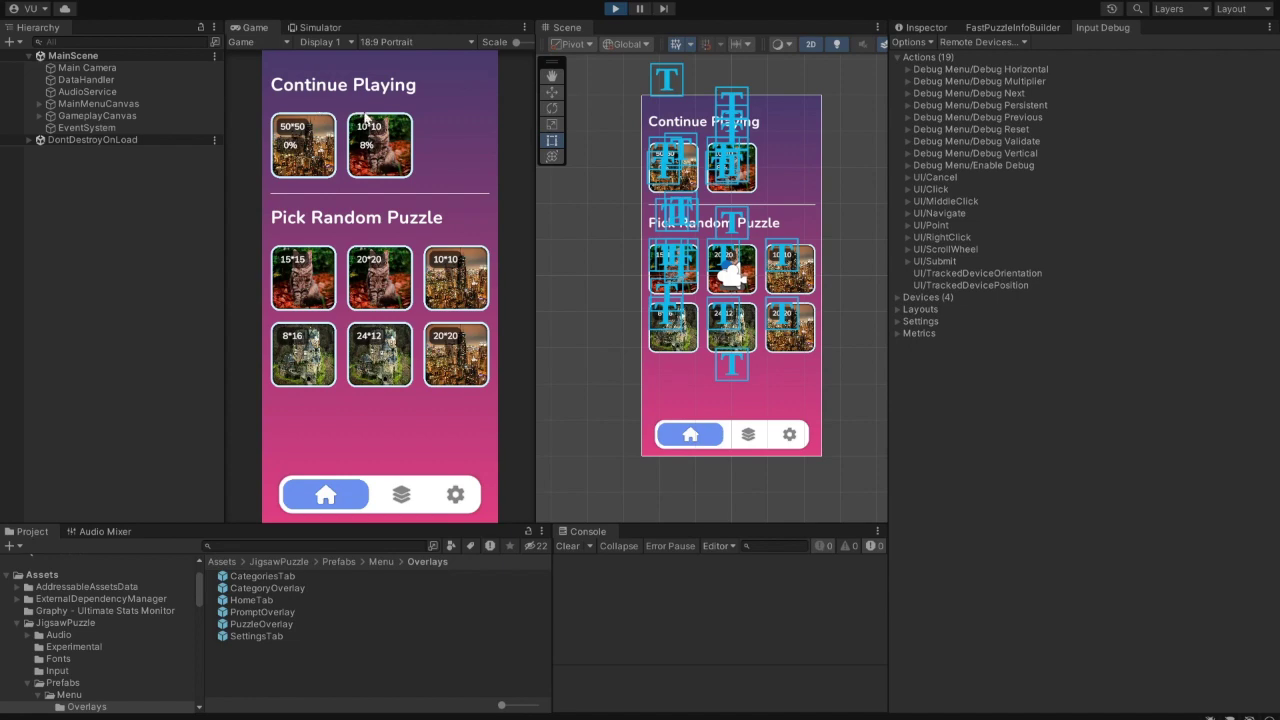
Step: Visit the game's Categories and Settings screens, toggling Shuffle Pieces on and back off
click(396, 500)
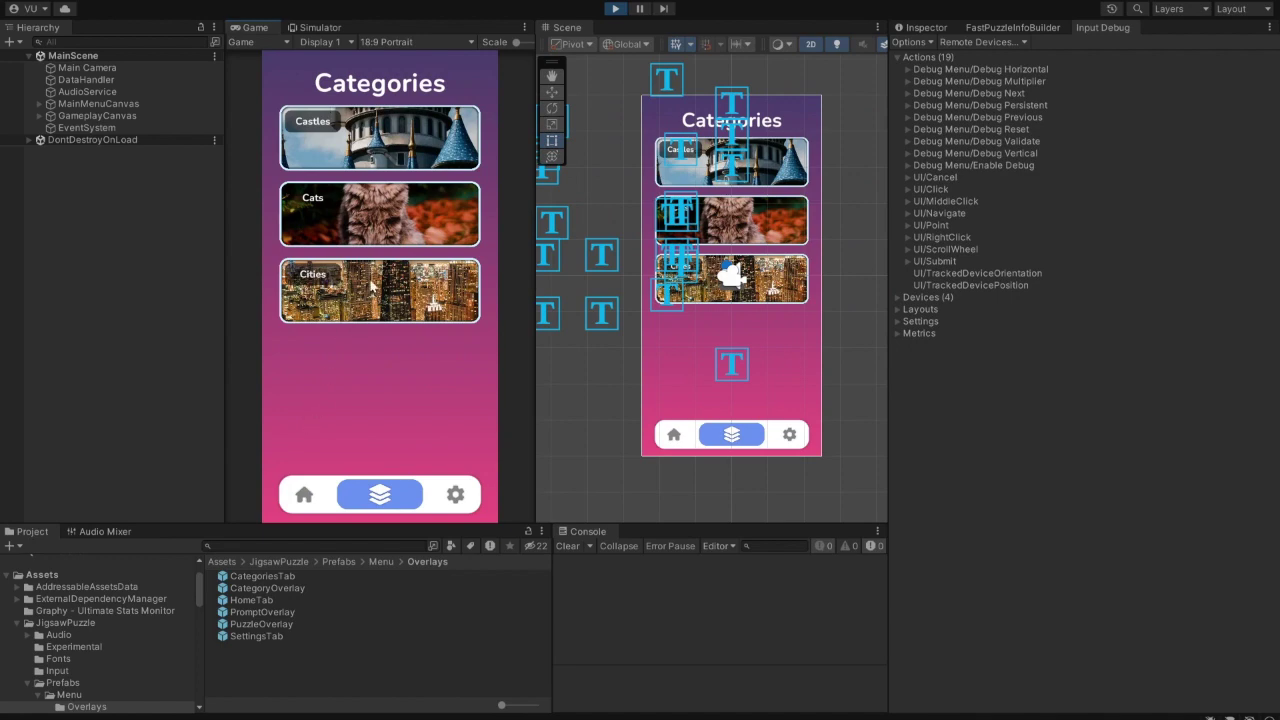
click(449, 494)
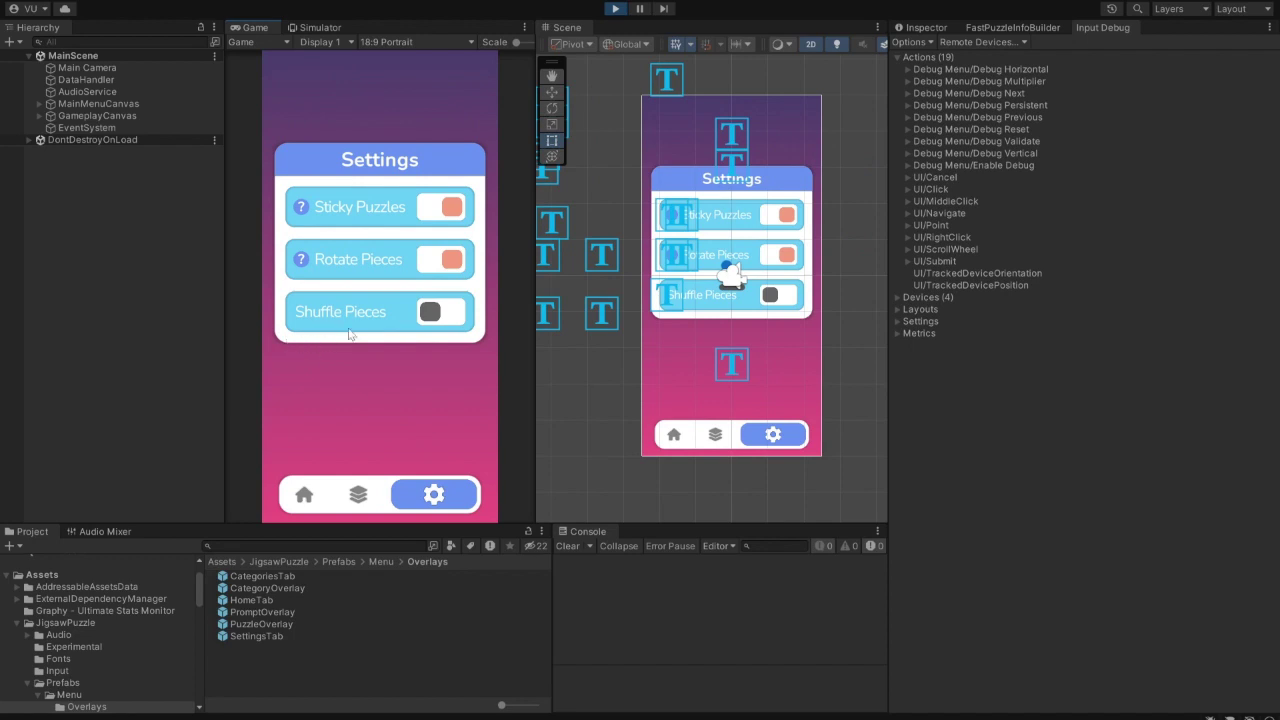
click(445, 315)
click(443, 317)
Step: View and dismiss the Rotate Pieces and Sticky Puzzles explanation popups
click(301, 261)
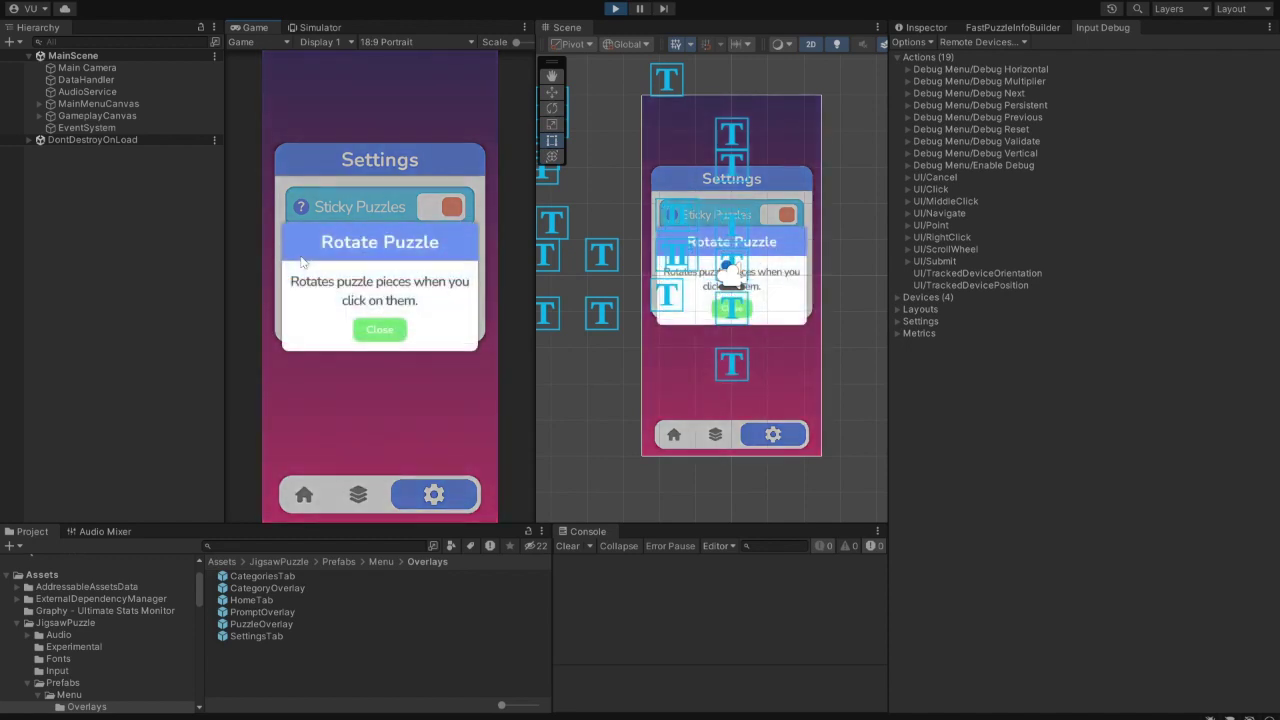
click(381, 333)
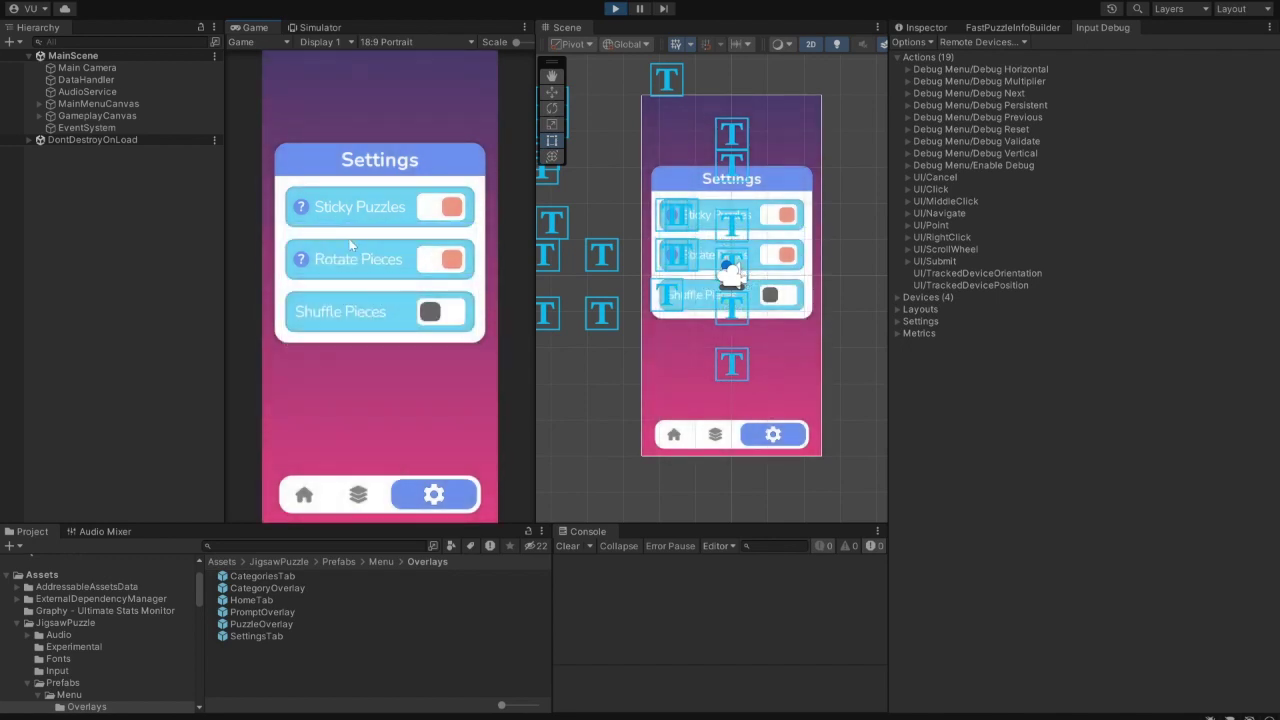
click(300, 212)
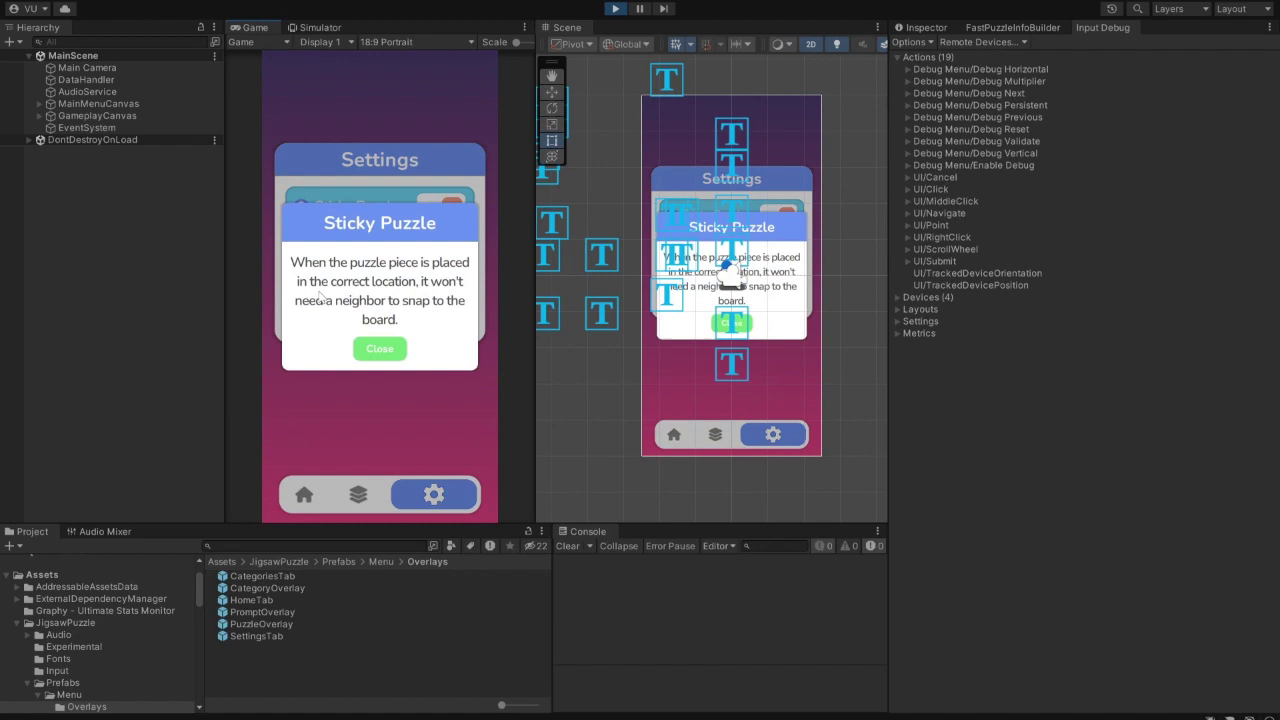
click(379, 349)
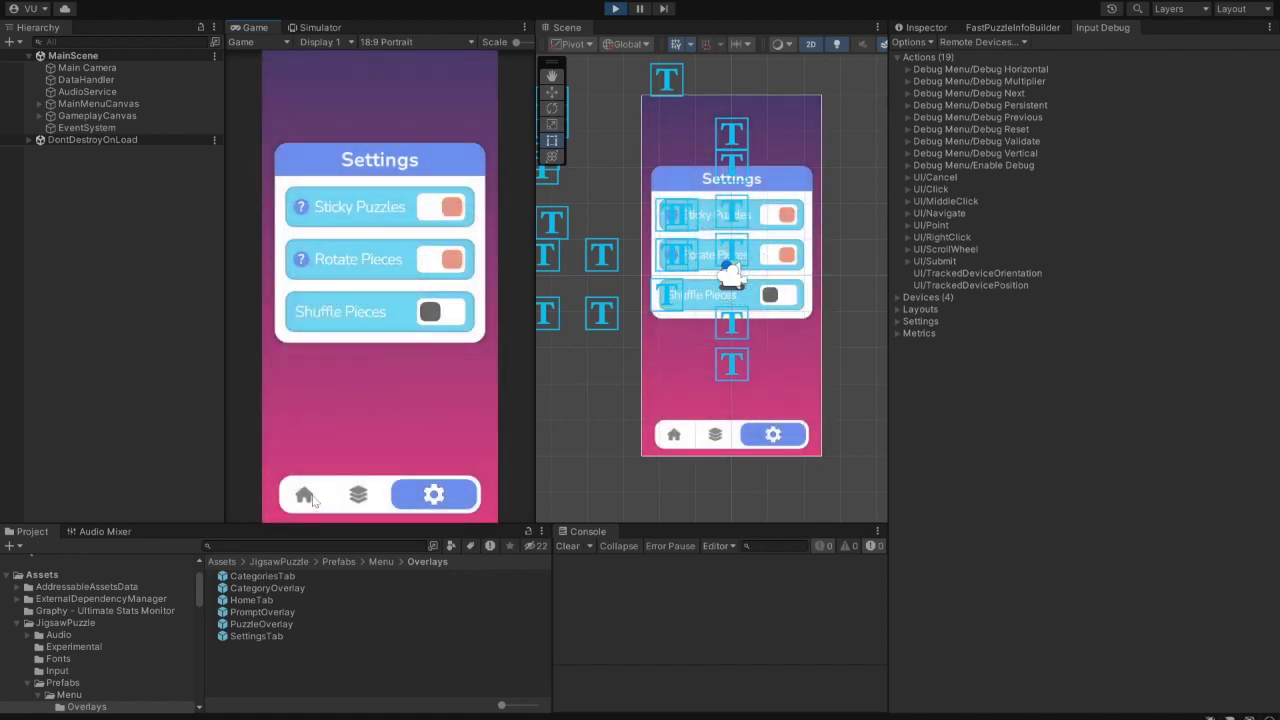
Step: Open the Castles category from Categories, close it, and go back to the Home tab
click(358, 495)
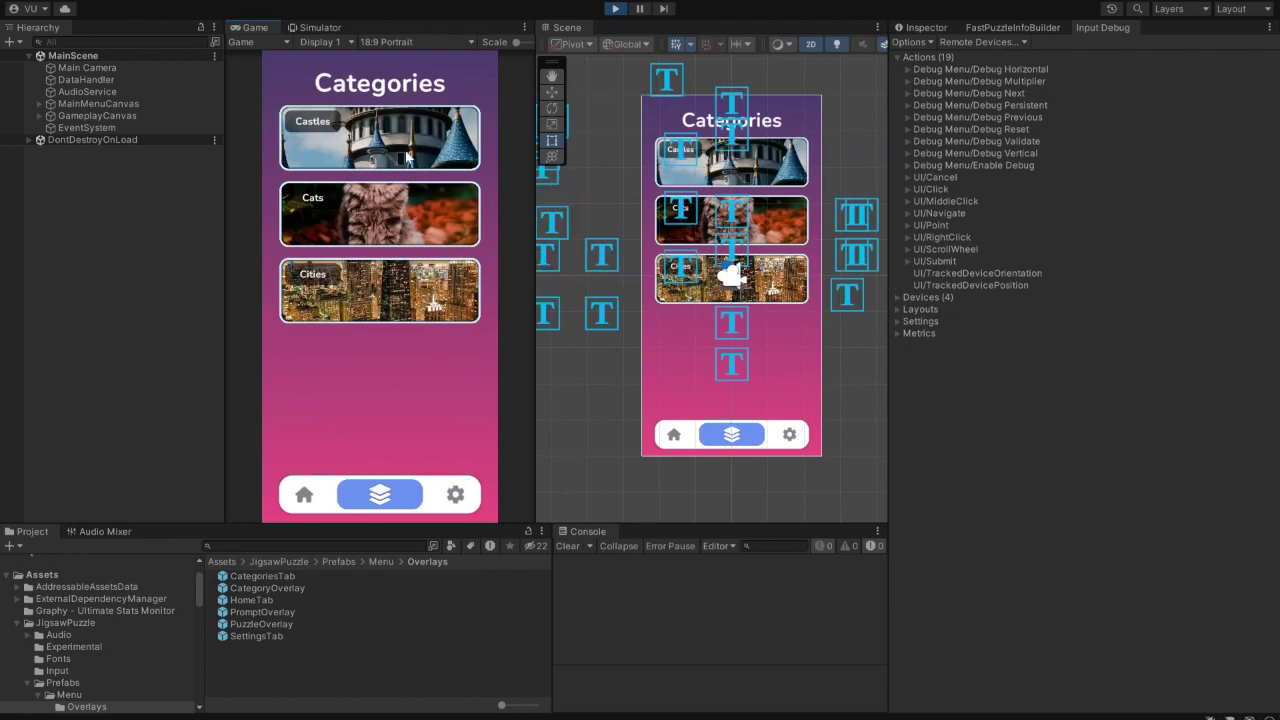
click(394, 128)
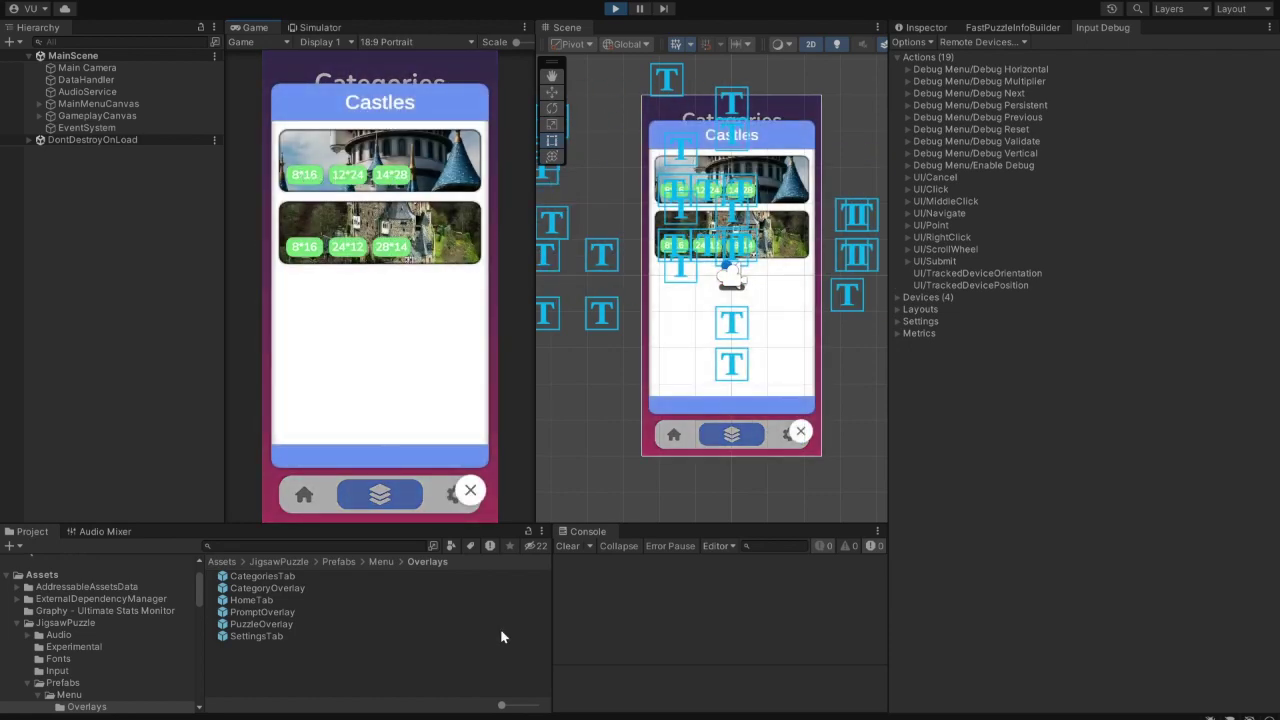
click(470, 491)
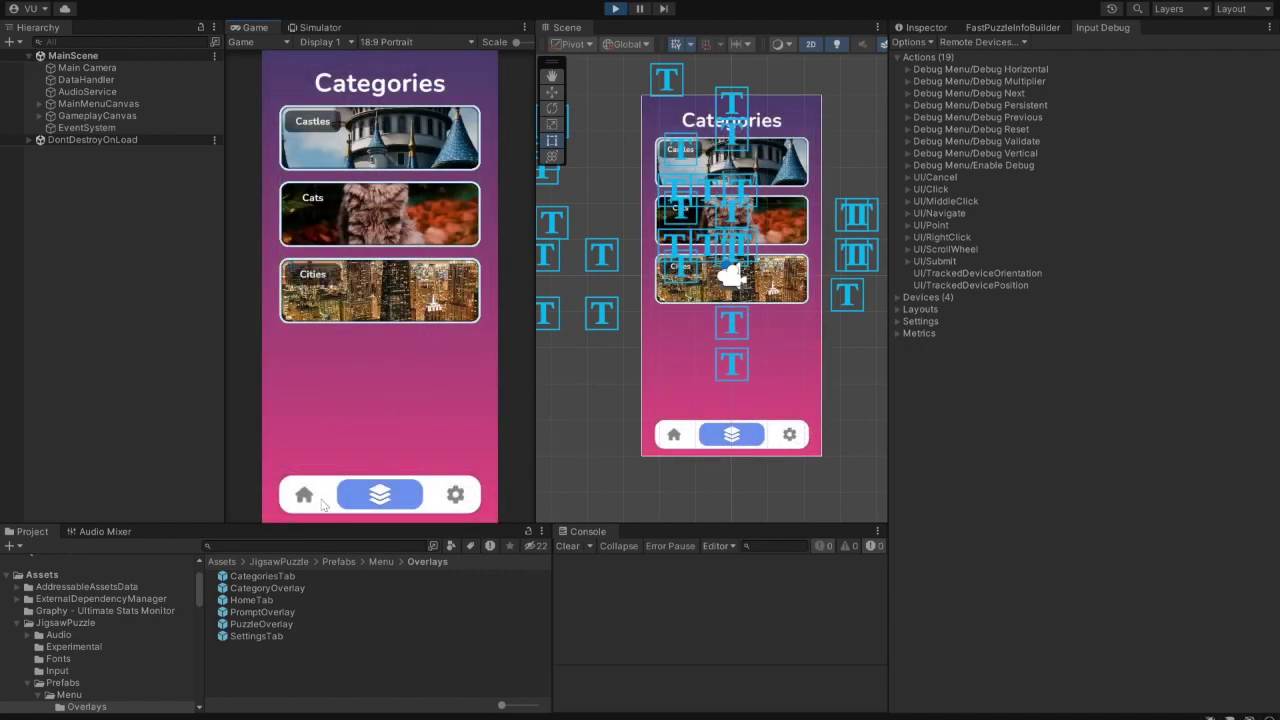
click(302, 501)
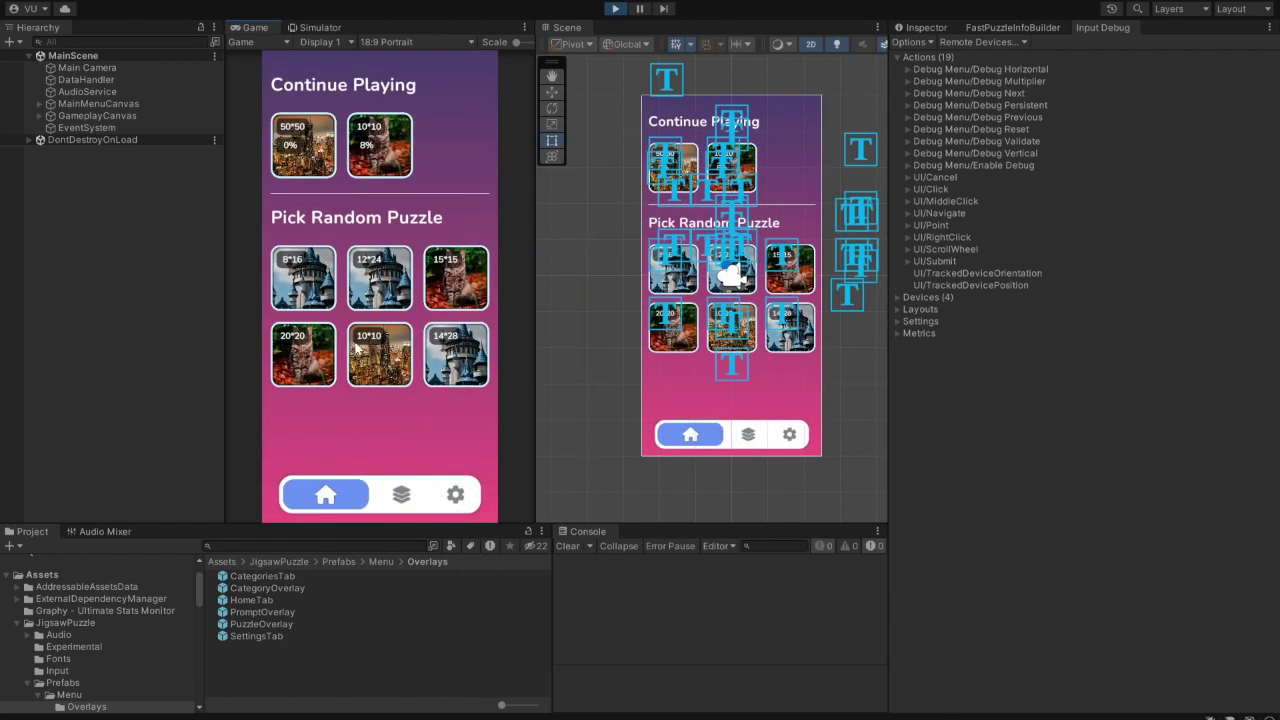
Step: Resume the 10*10 cat puzzle, toggle its preview image, and drag three pieces onto the board
click(368, 142)
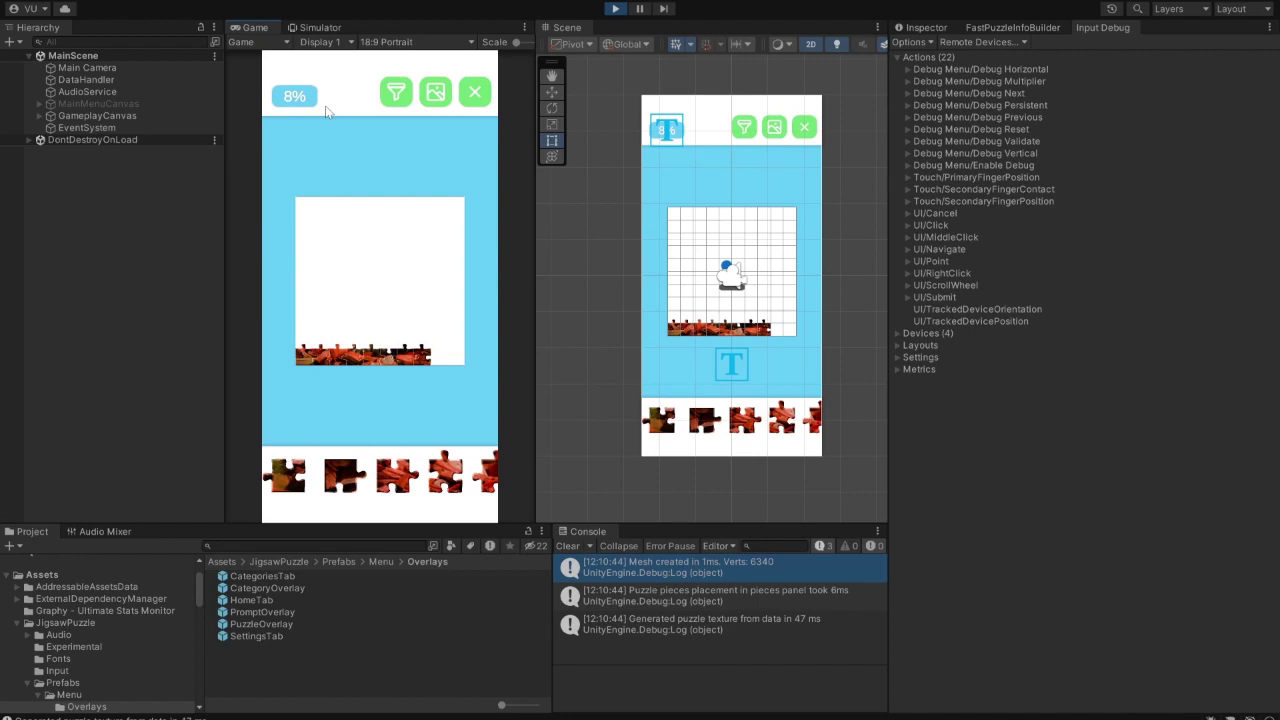
click(437, 97)
click(437, 102)
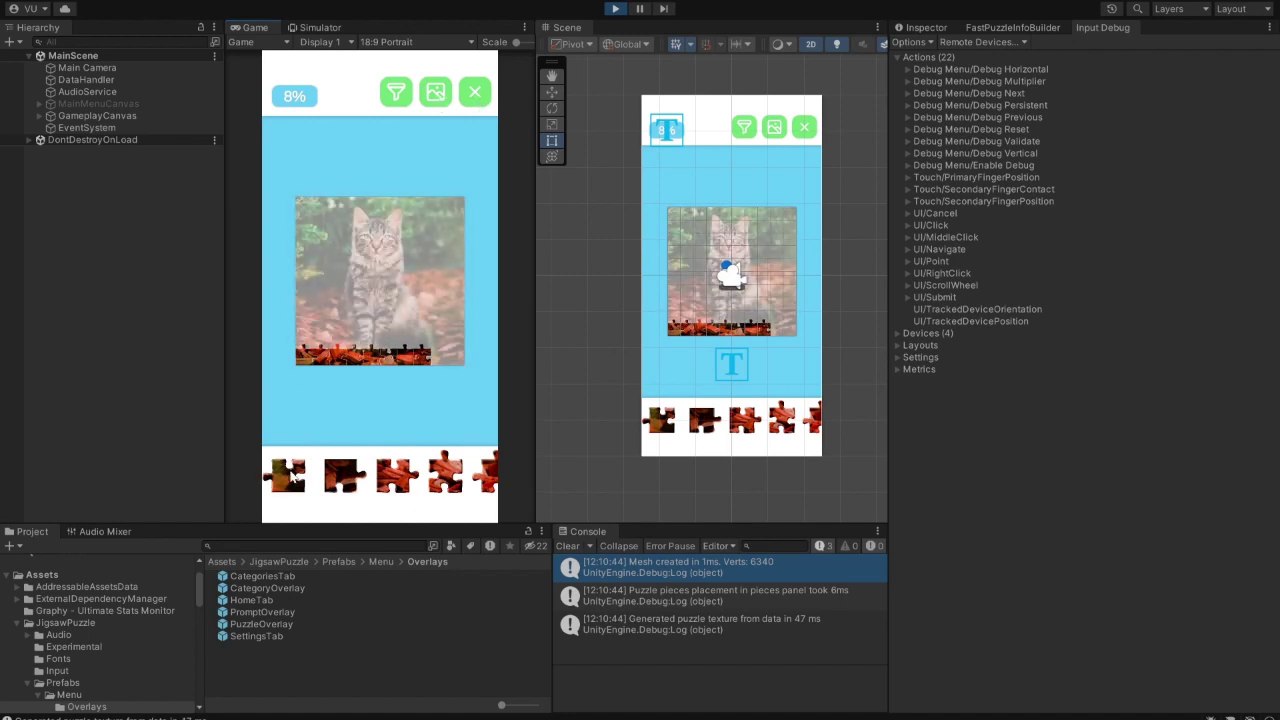
drag(287, 484, 364, 316)
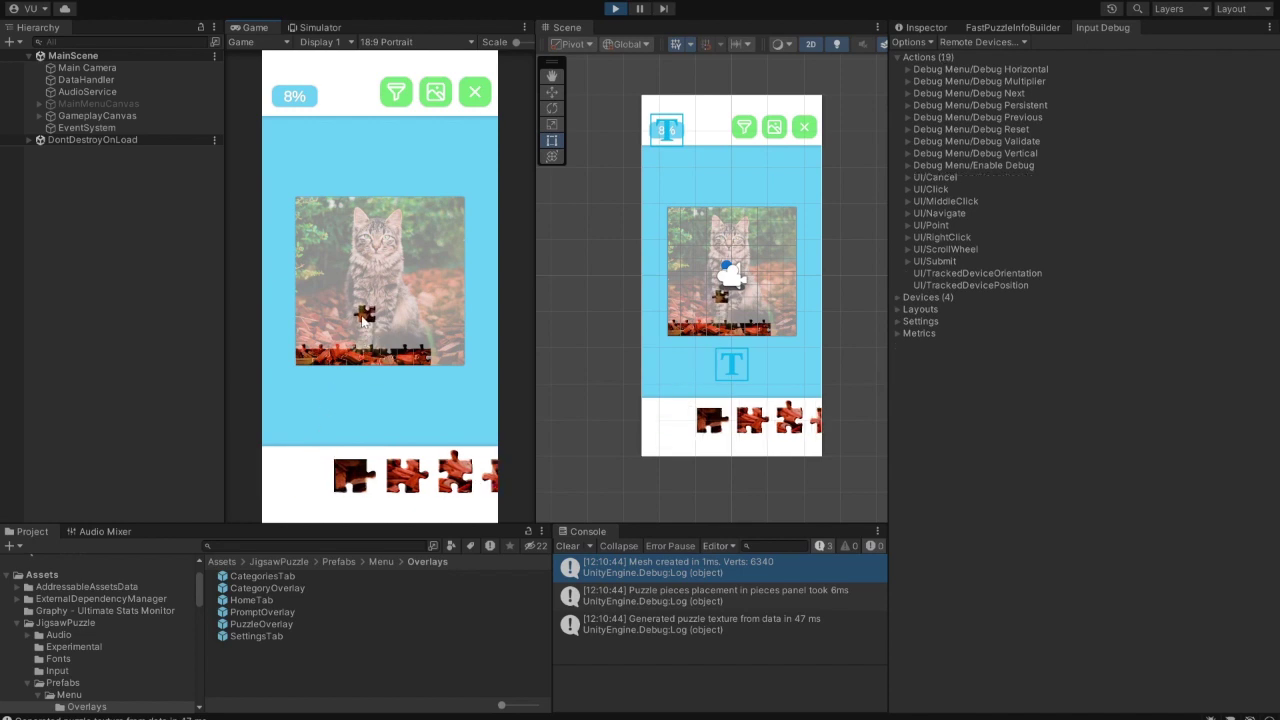
drag(290, 478, 393, 322)
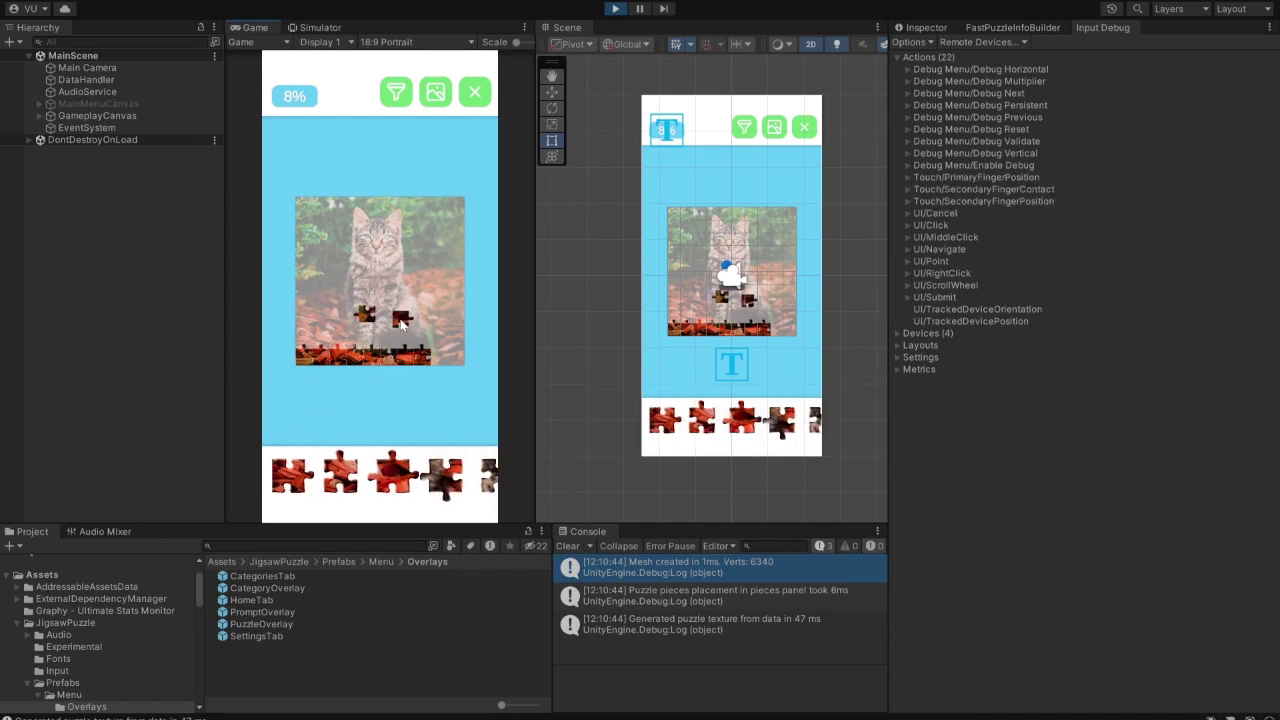
drag(300, 478, 335, 470)
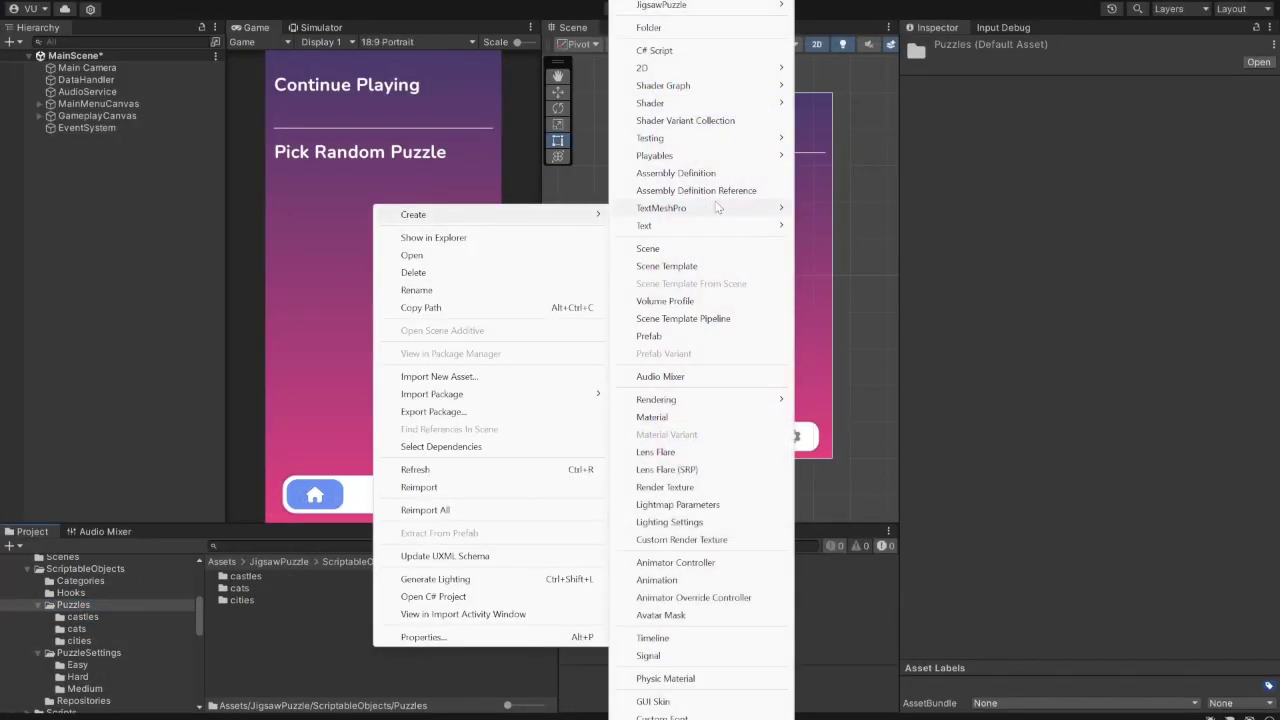
Step: Exit Play mode and create a PuzzleInfo asset in Puzzles, keeping the default name
mouse_move(700, 5)
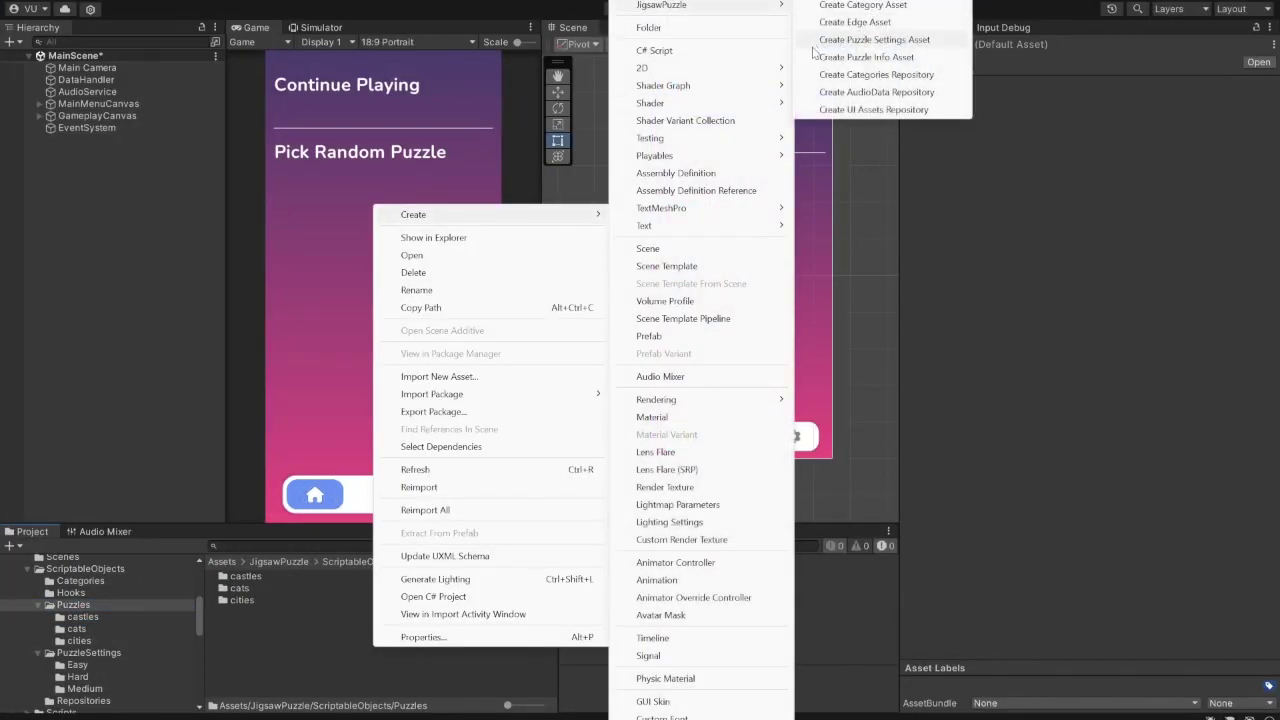
click(902, 59)
key(Return)
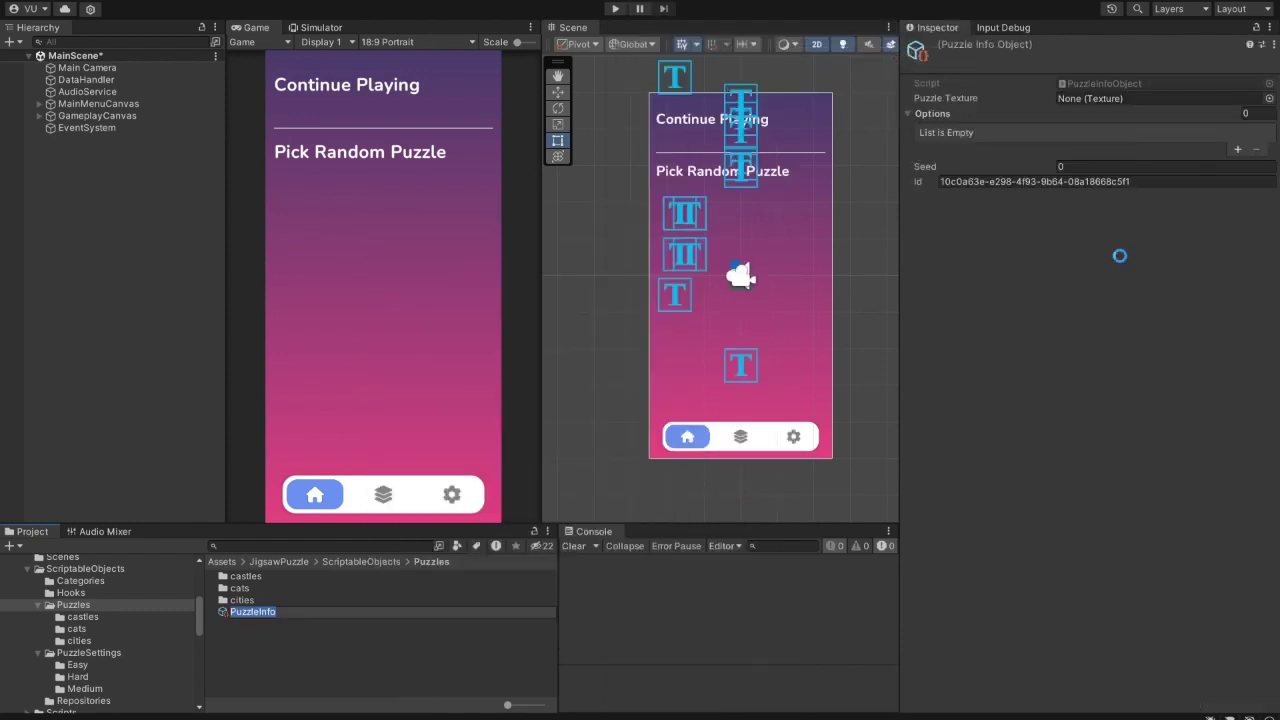
Step: Assign a flowers photo as the PuzzleInfo's Puzzle Texture, then return to the Puzzles folder
scroll(104, 622, down, 2)
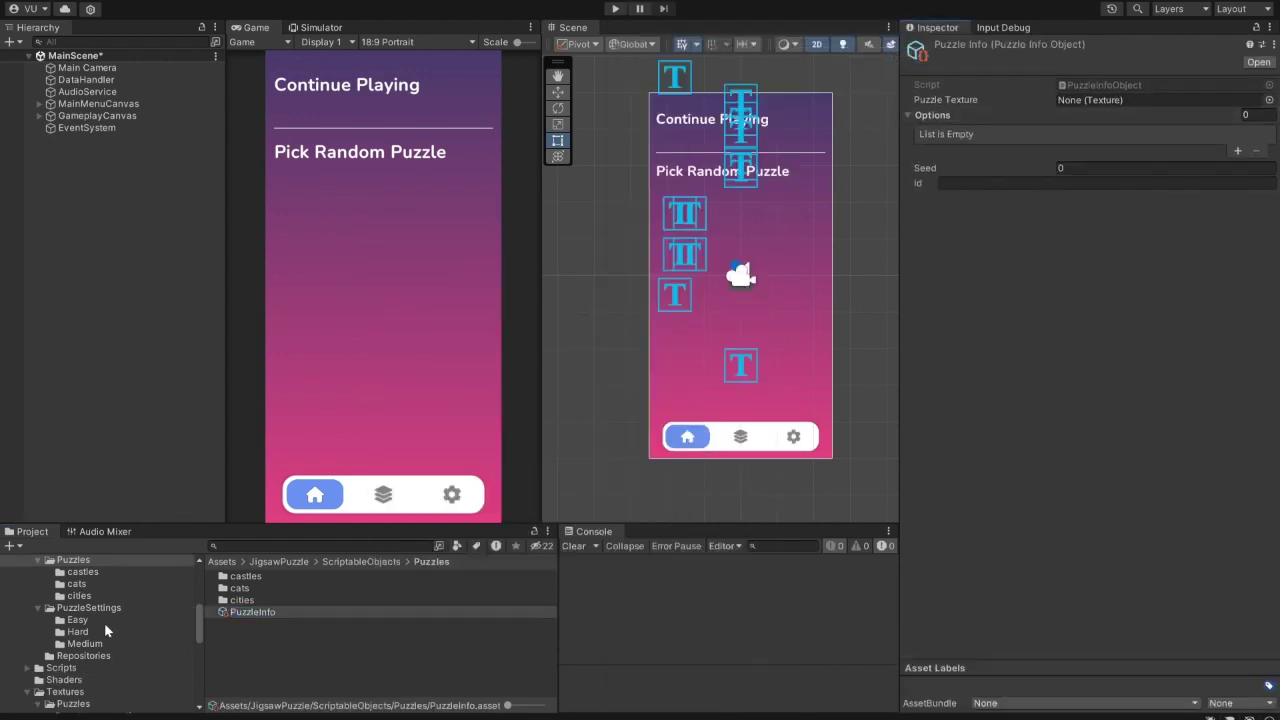
scroll(78, 688, down, 2)
click(82, 706)
drag(288, 605, 1150, 104)
scroll(110, 655, up, 2)
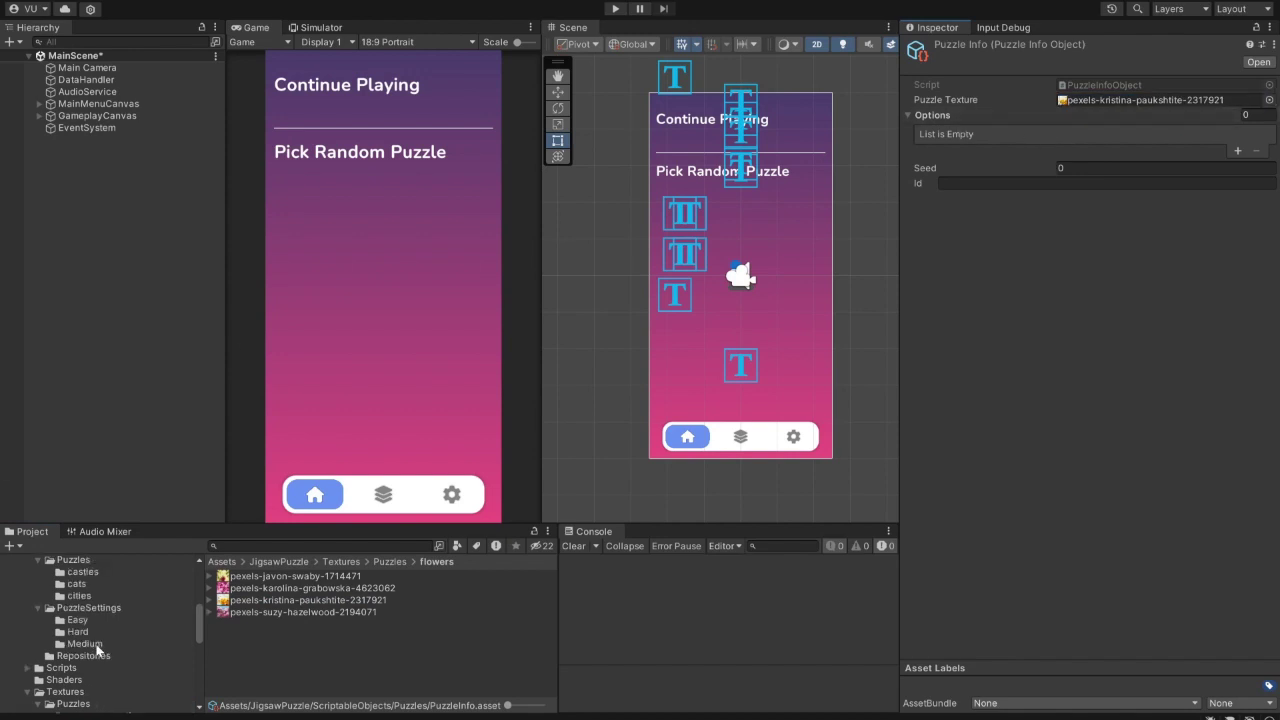
click(72, 562)
Step: Create a PuzzleSettings asset in the Puzzles folder with its default name
right_click(294, 654)
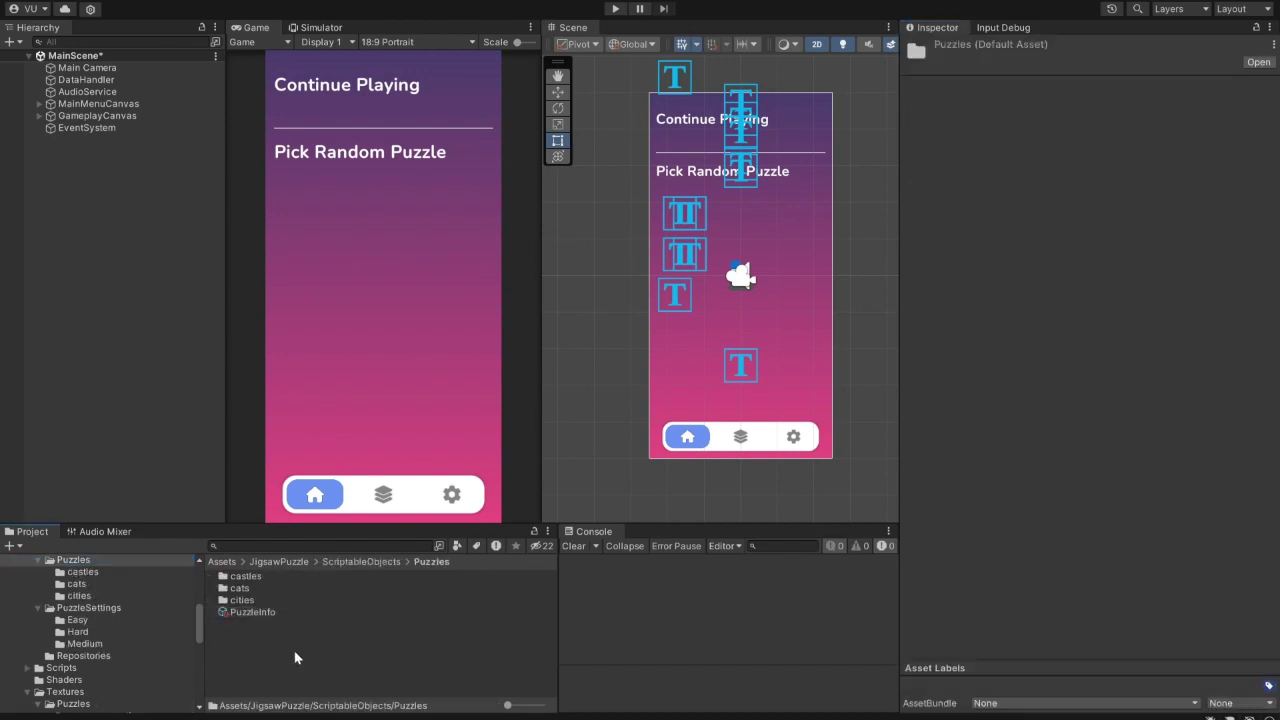
mouse_move(383, 219)
mouse_move(585, 5)
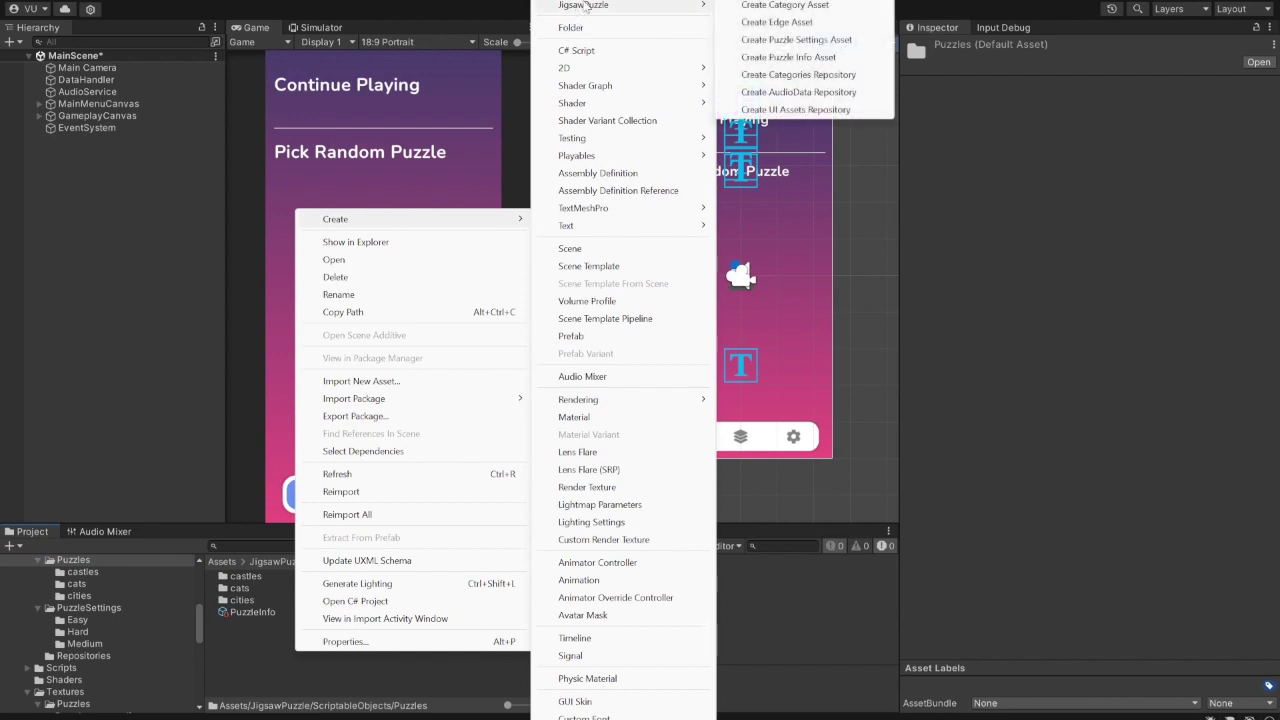
click(796, 39)
key(Return)
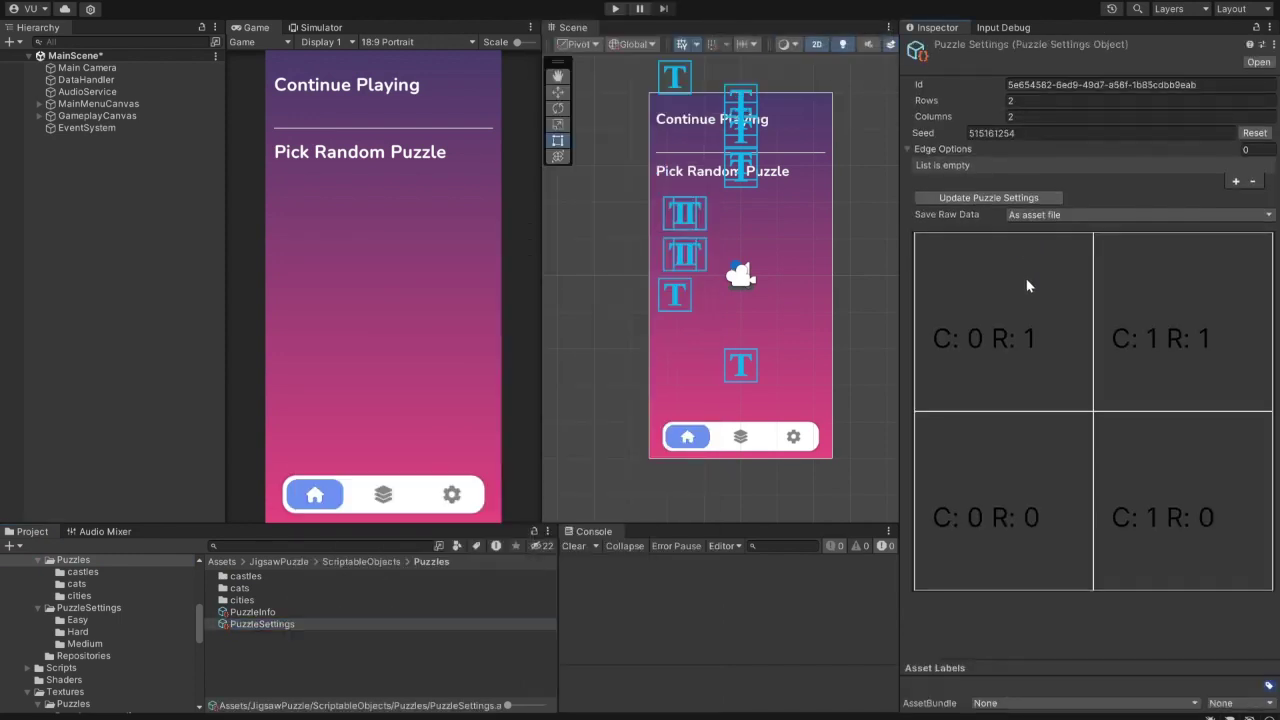
Step: Set Rows and Columns to 8 and update the preview to an 8x8 grid
text(8)
click(1040, 114)
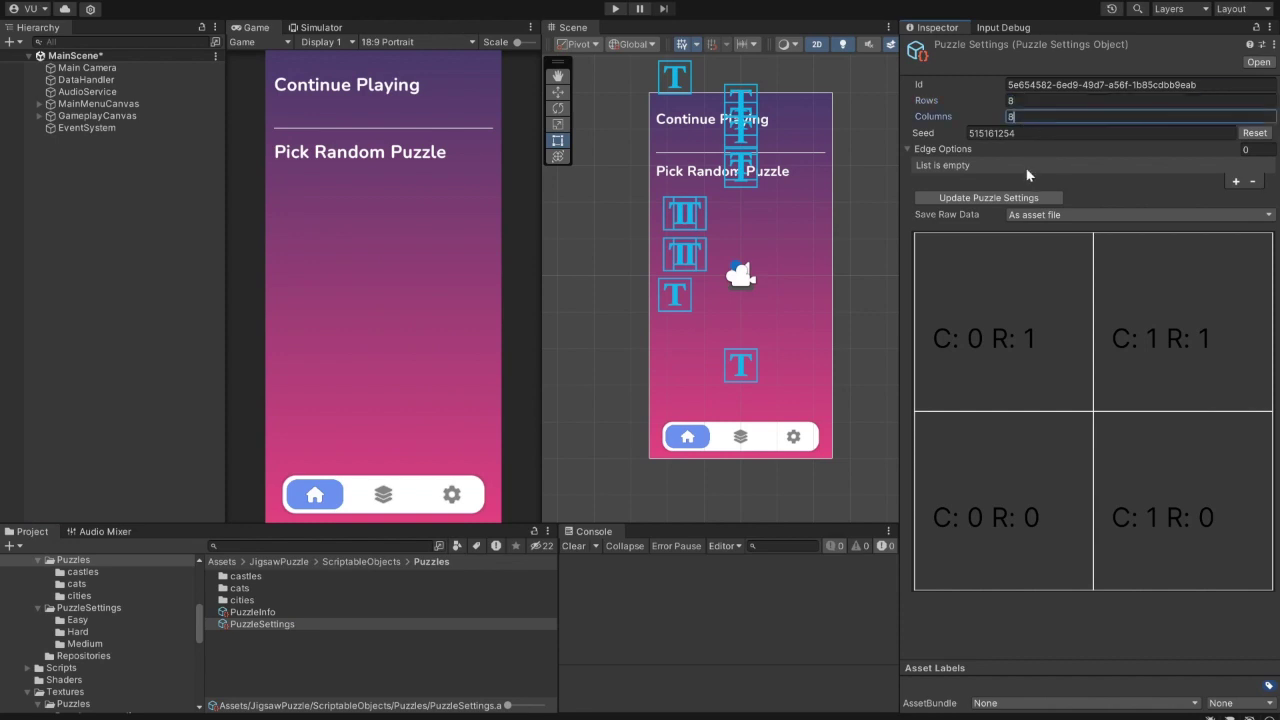
text(8)
key(Return)
click(1012, 199)
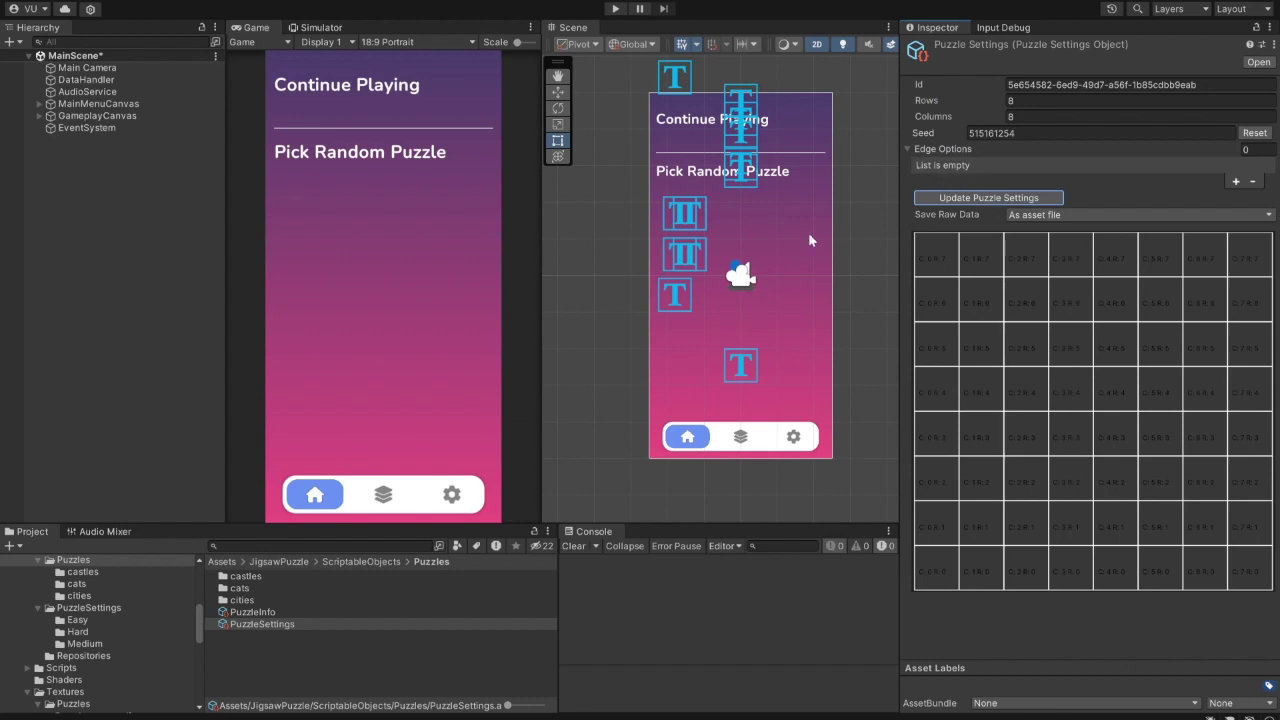
click(276, 662)
Step: Create an EdgeObject asset in Puzzles and add three more points to it
right_click(255, 657)
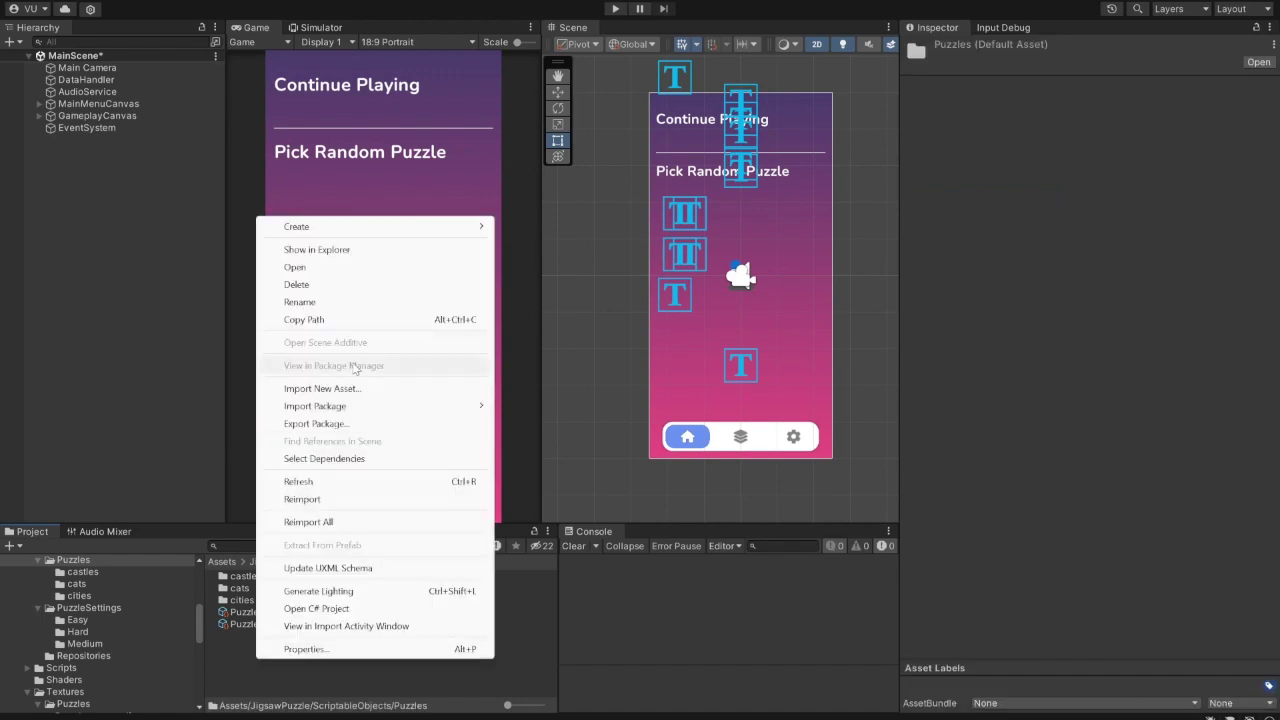
mouse_move(338, 228)
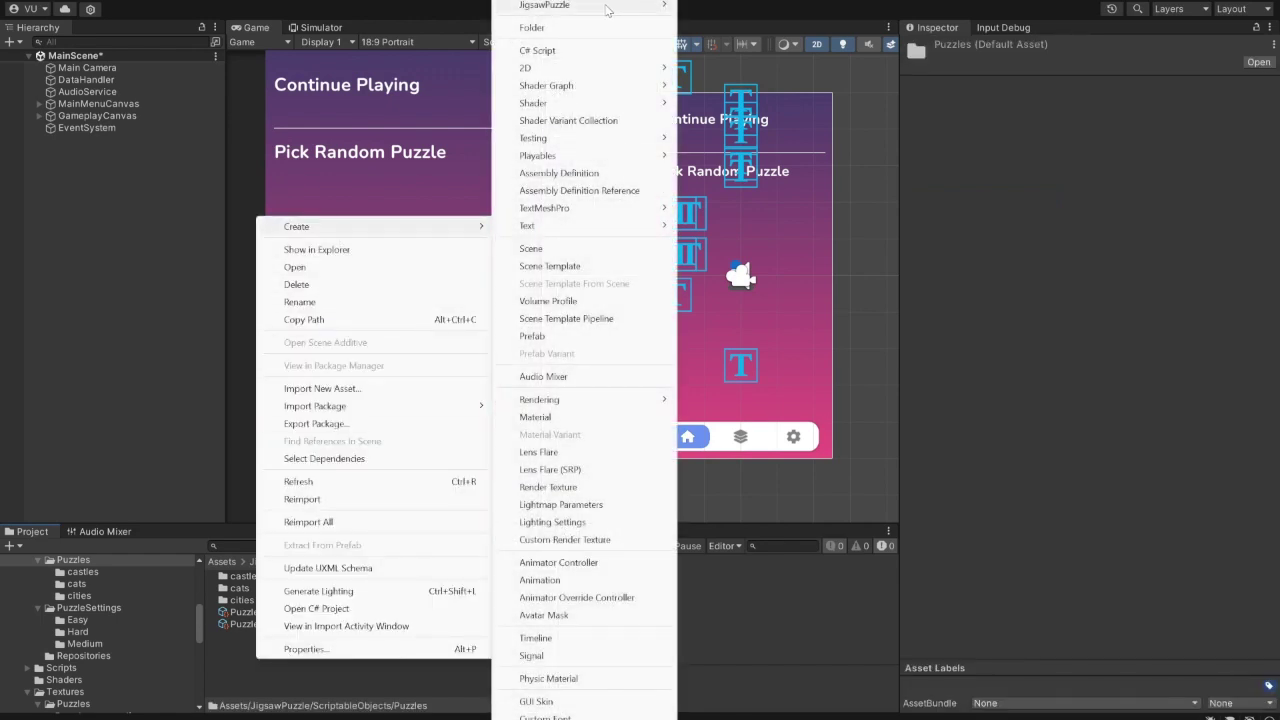
mouse_move(606, 8)
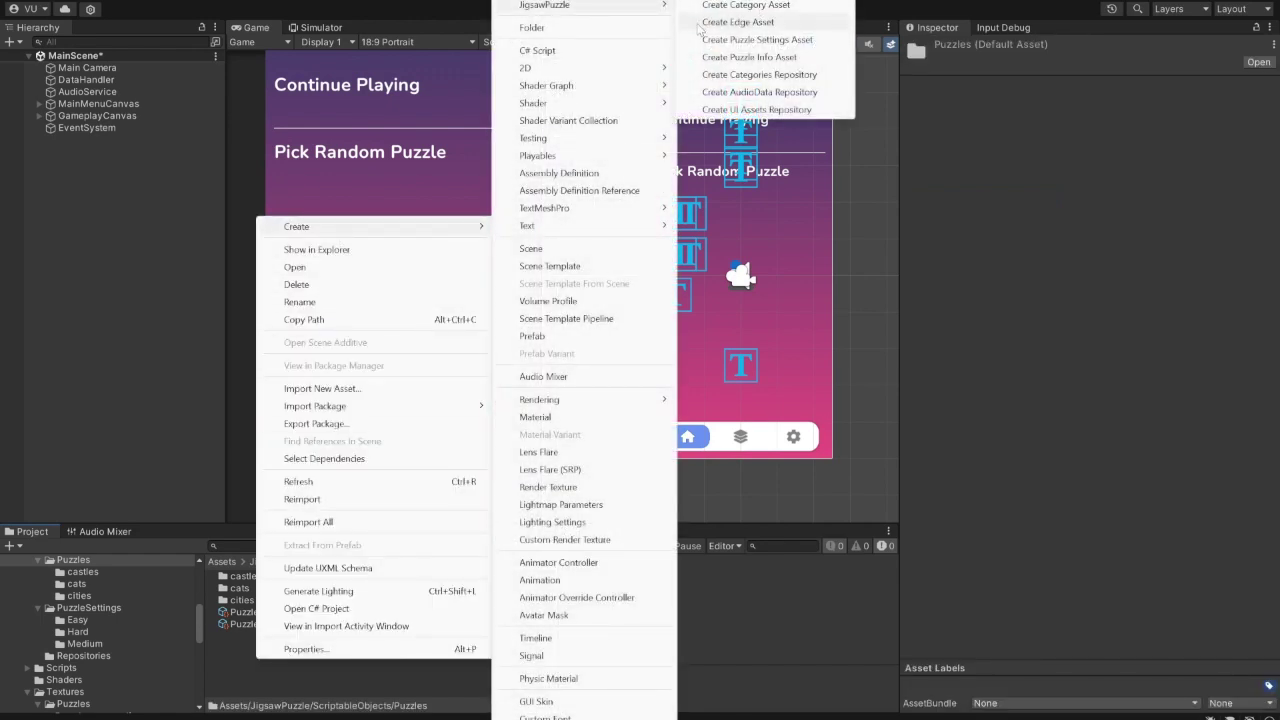
click(757, 23)
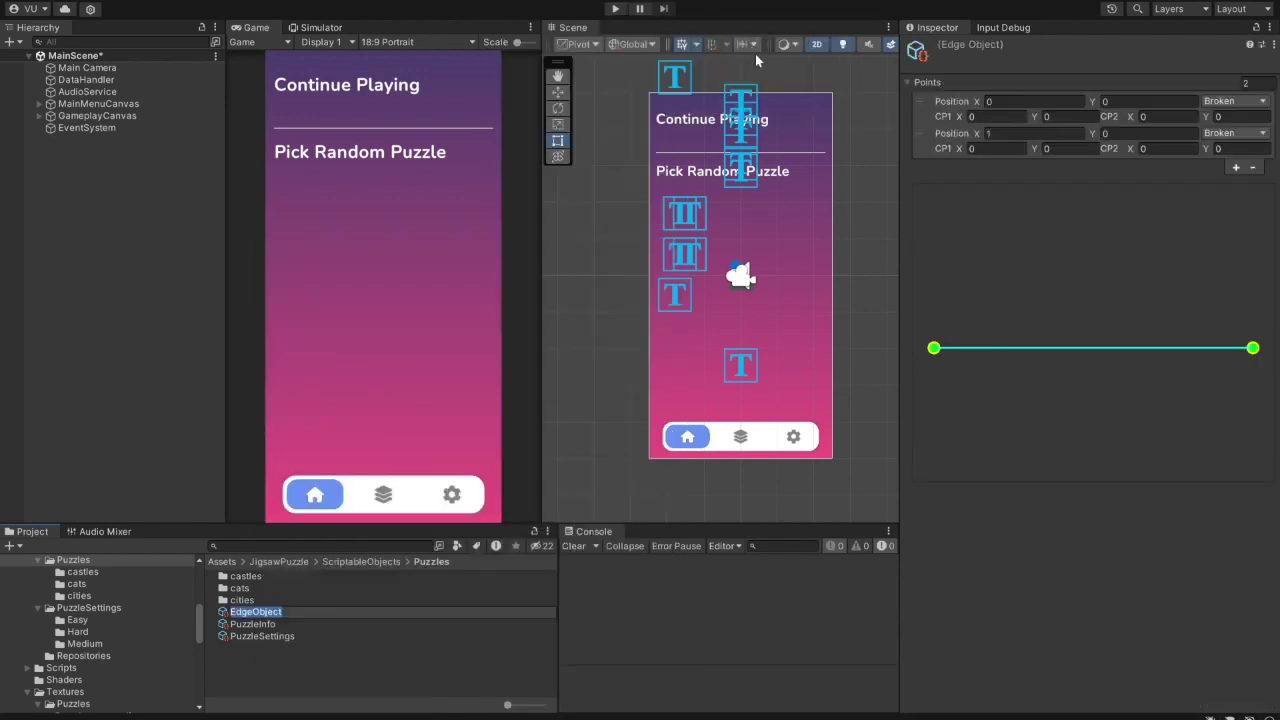
click(1236, 170)
click(1238, 201)
click(1238, 233)
Step: Set the X positions of the second, third and fourth edge points to 0.3, 0.5 and 0.7
click(1033, 135)
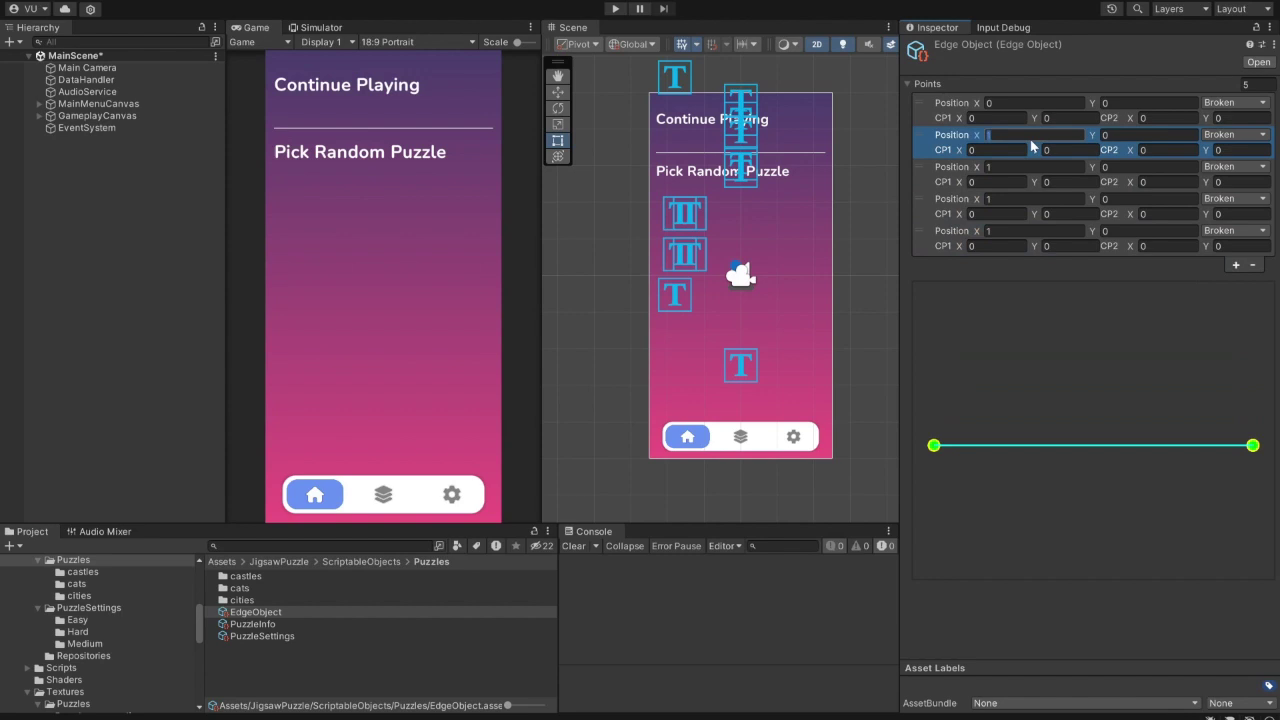
text(0.3)
click(1005, 168)
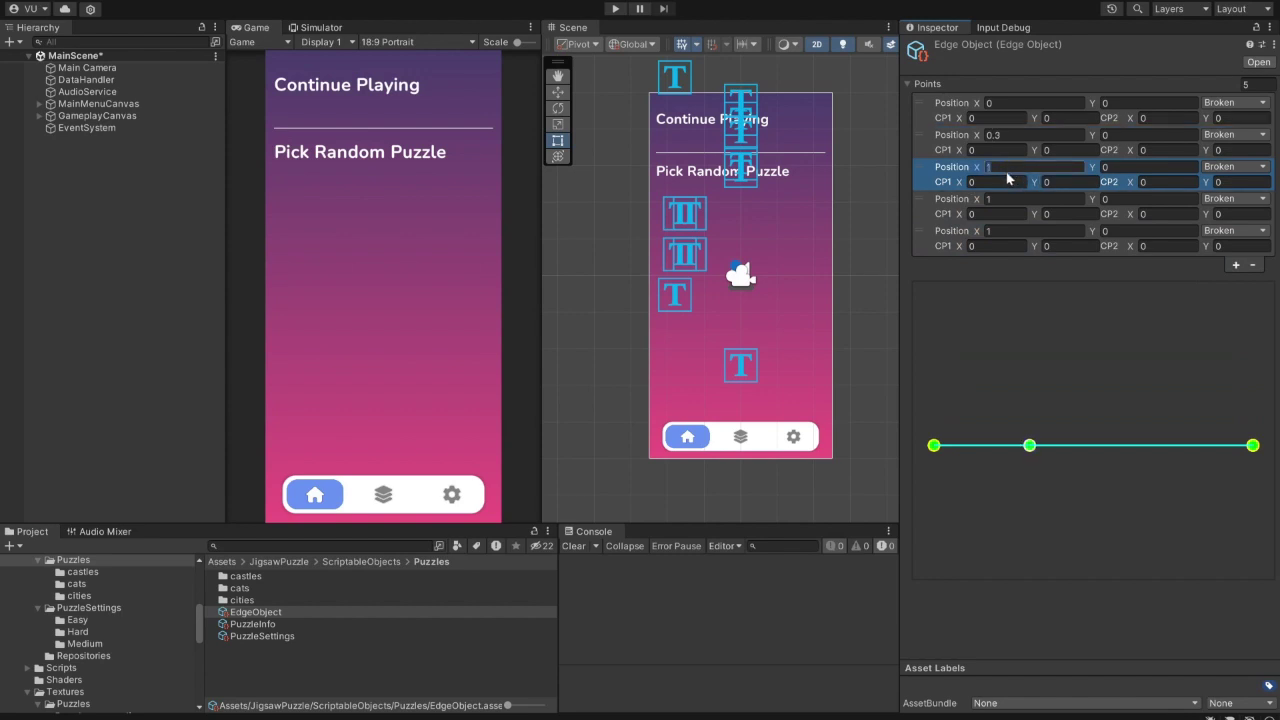
text(.5)
click(998, 200)
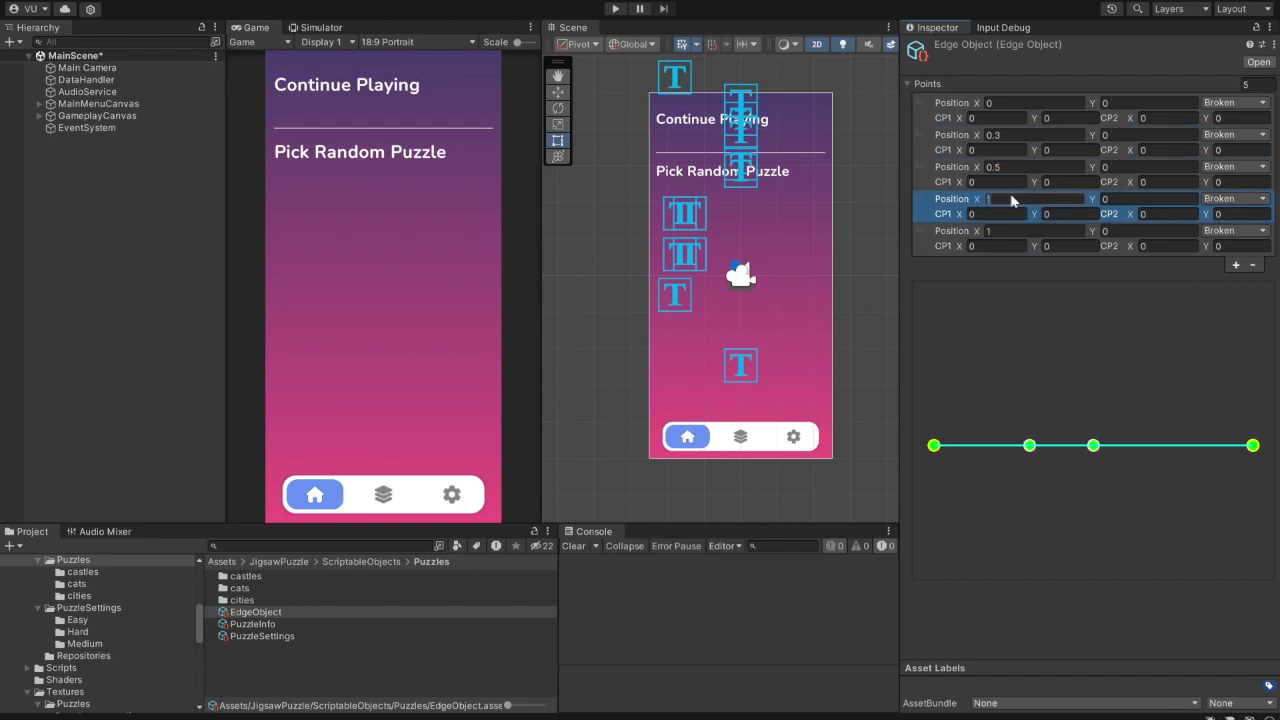
text(.7)
Step: Drag the edge points and handles into a tall jigsaw tab curve
drag(1029, 445, 1005, 412)
drag(1093, 445, 1078, 367)
drag(1157, 445, 1169, 446)
drag(1005, 412, 1028, 452)
drag(1101, 372, 1073, 349)
drag(1056, 450, 1111, 450)
drag(1008, 456, 987, 446)
mouse_move(1143, 448)
mouse_down()
mouse_move(1043, 442)
mouse_move(1139, 448)
mouse_up()
drag(1165, 350, 1170, 346)
drag(1173, 460, 1191, 436)
drag(1139, 448, 1165, 448)
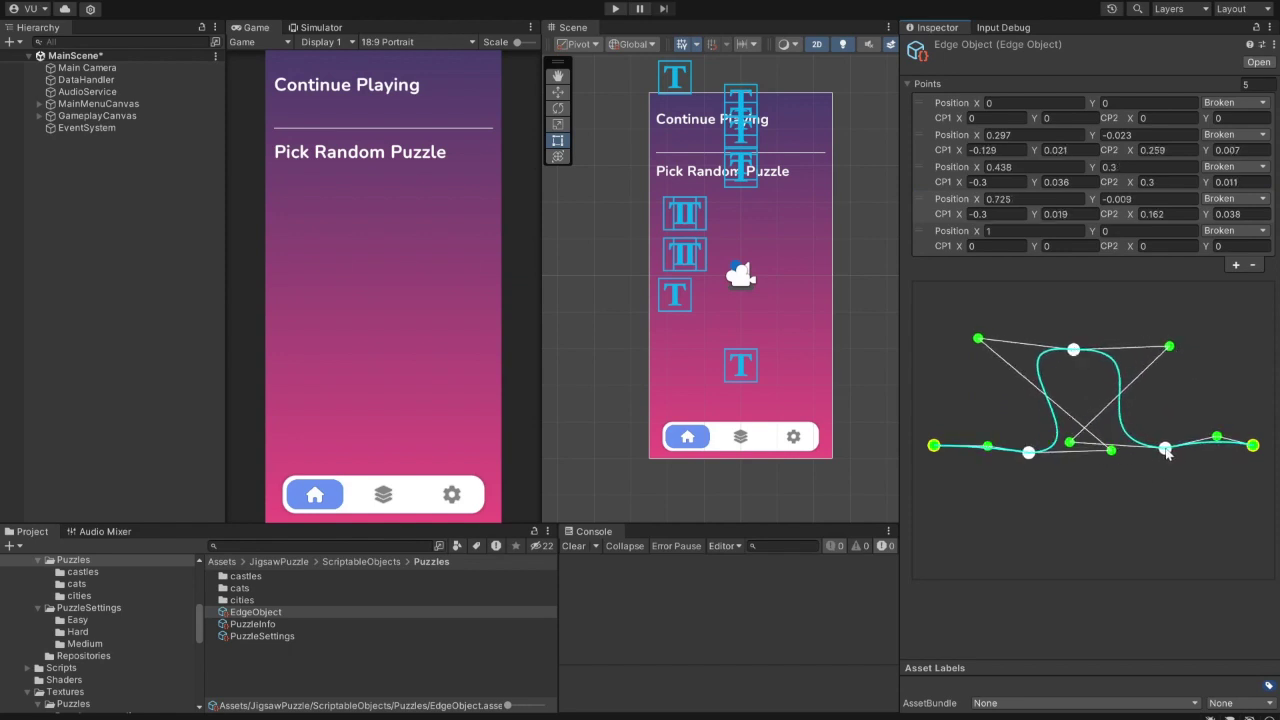
drag(1028, 452, 1011, 450)
drag(978, 338, 977, 345)
drag(1169, 346, 1163, 364)
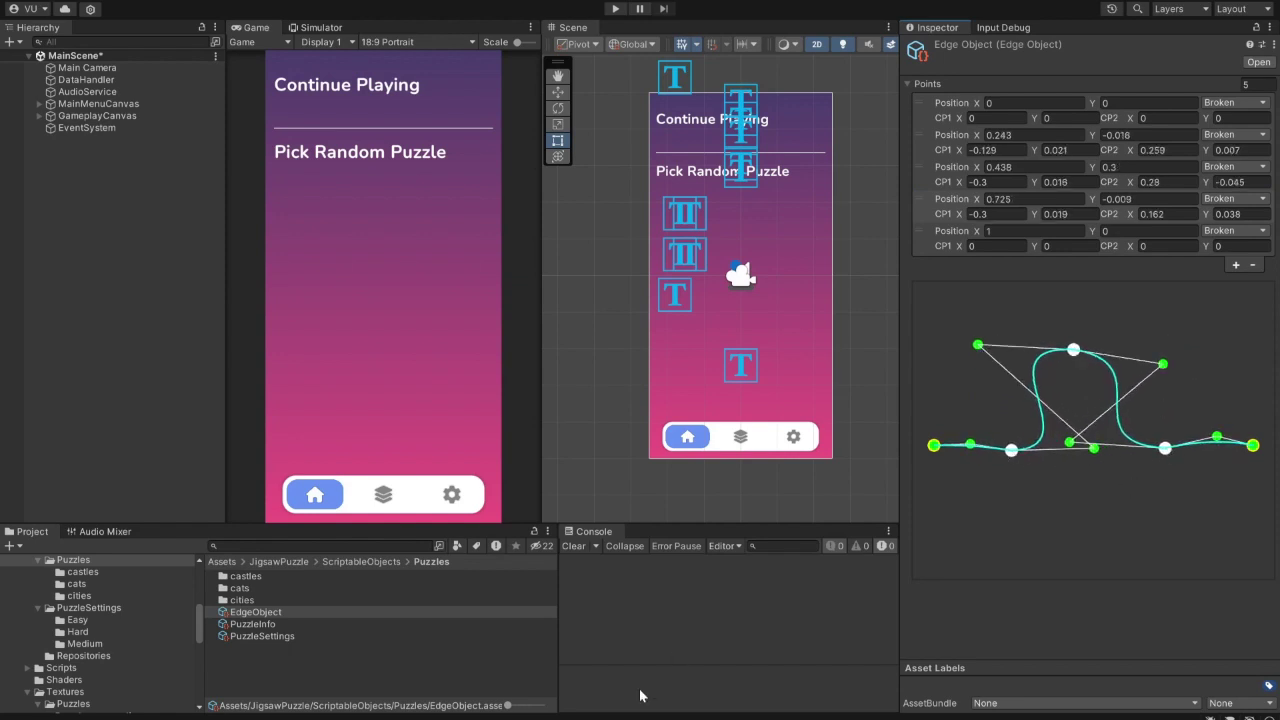
Step: Add the EdgeObject to PuzzleSettings' Edge Options, regenerate jigsaw pieces, and inspect the PuzzleInfo
click(277, 636)
drag(273, 608, 1009, 170)
click(1015, 197)
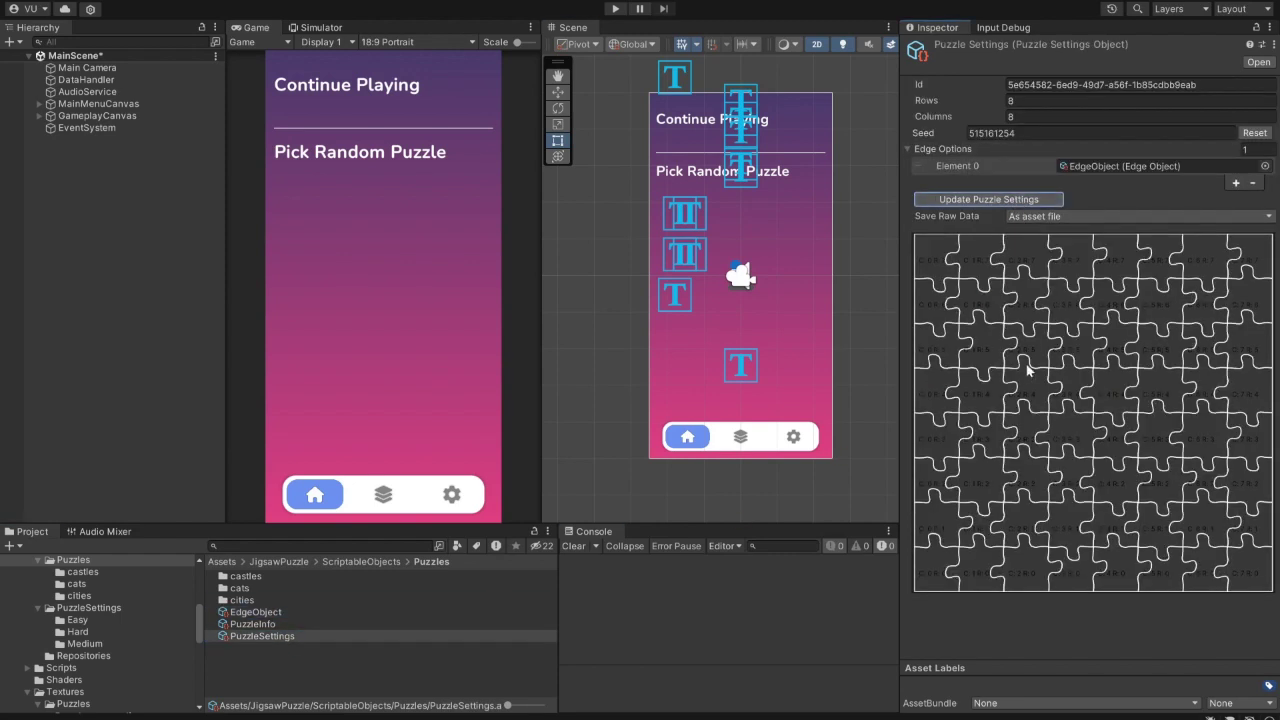
drag(253, 624, 999, 116)
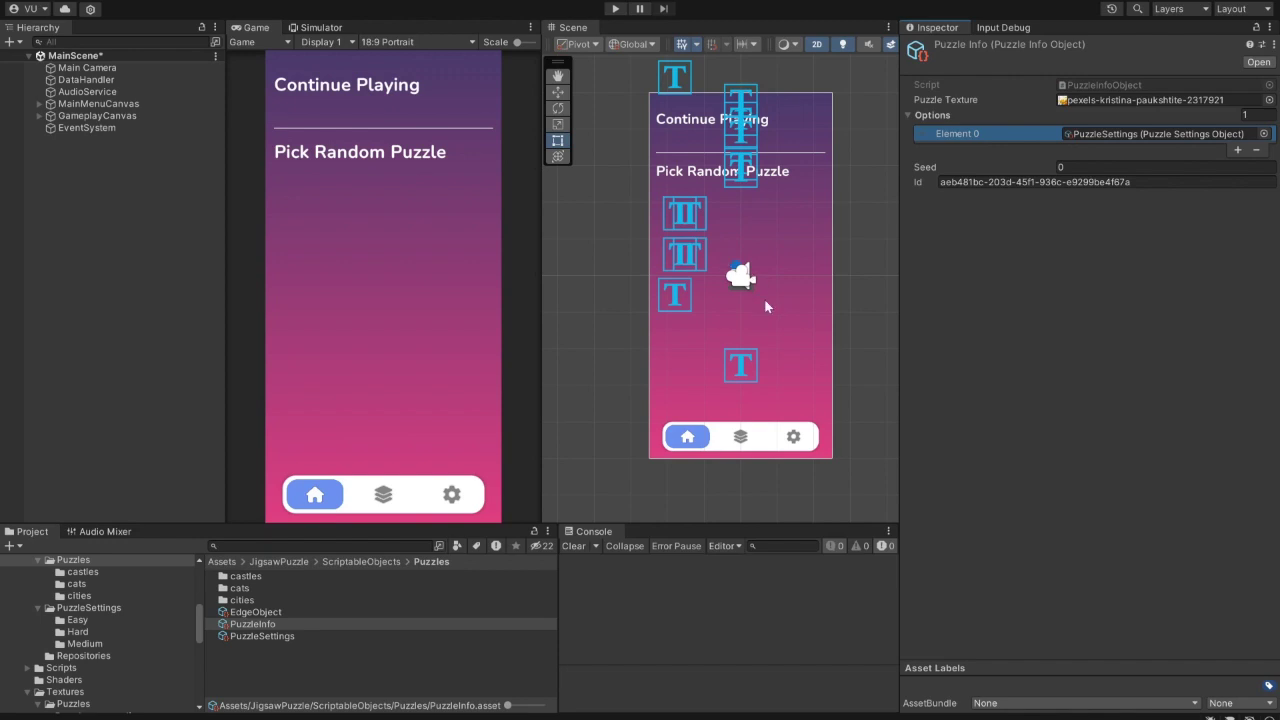
Step: Launch the FastPuzzleInfoBuilder via Window > Batch Create Puzzles
click(410, 0)
mouse_move(370, 0)
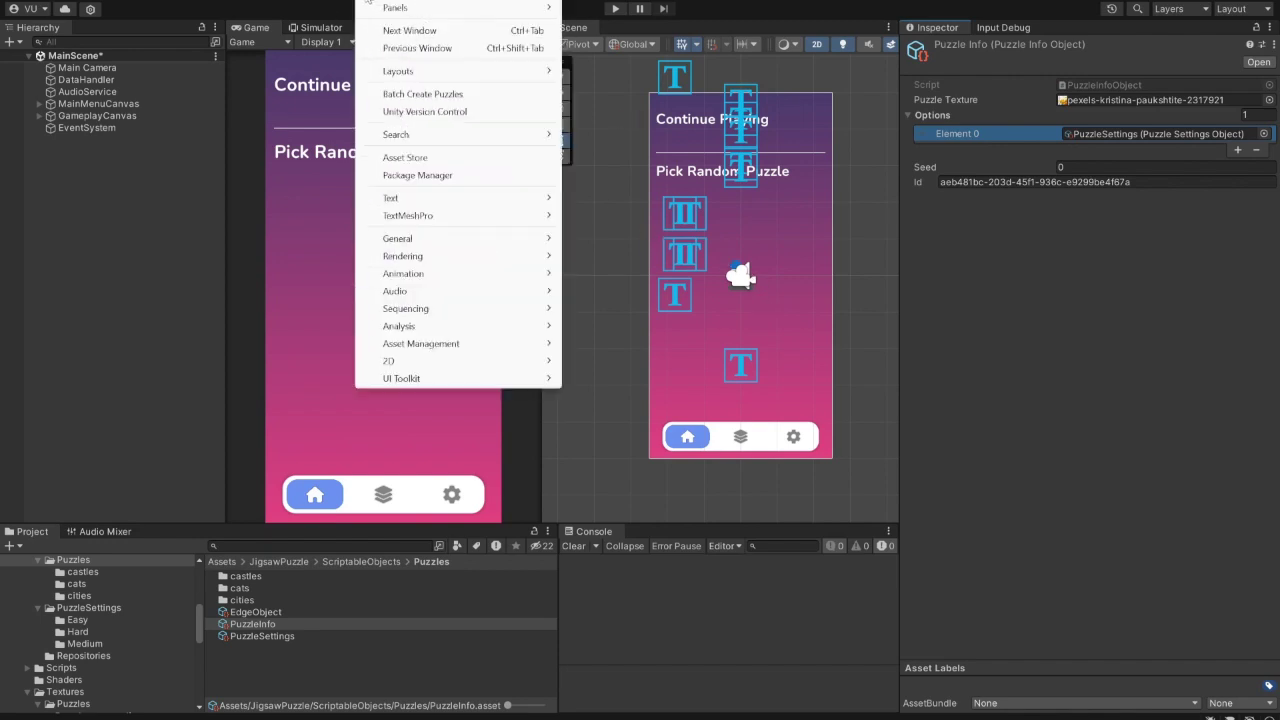
click(445, 97)
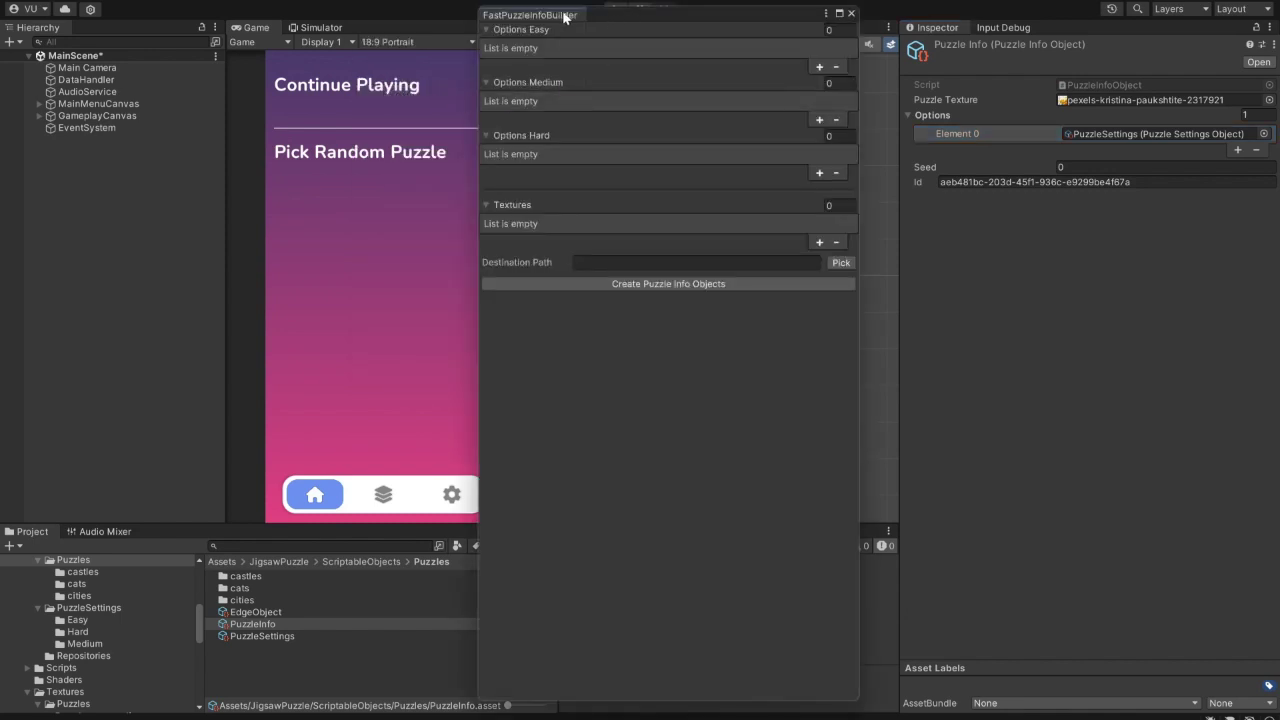
Step: Dock the builder by the Inspector and add four PuzzleSettings each to Easy, Medium and Hard
drag(567, 17, 1081, 57)
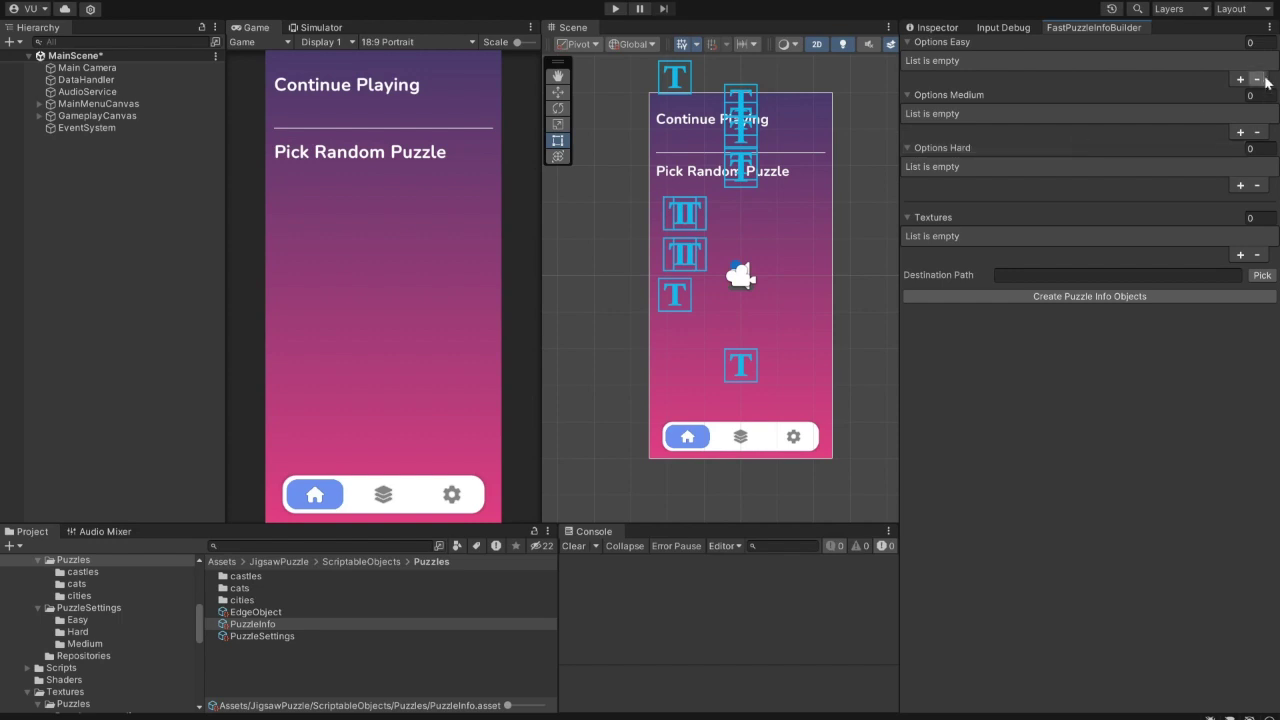
scroll(78, 692, up, 2)
click(78, 665)
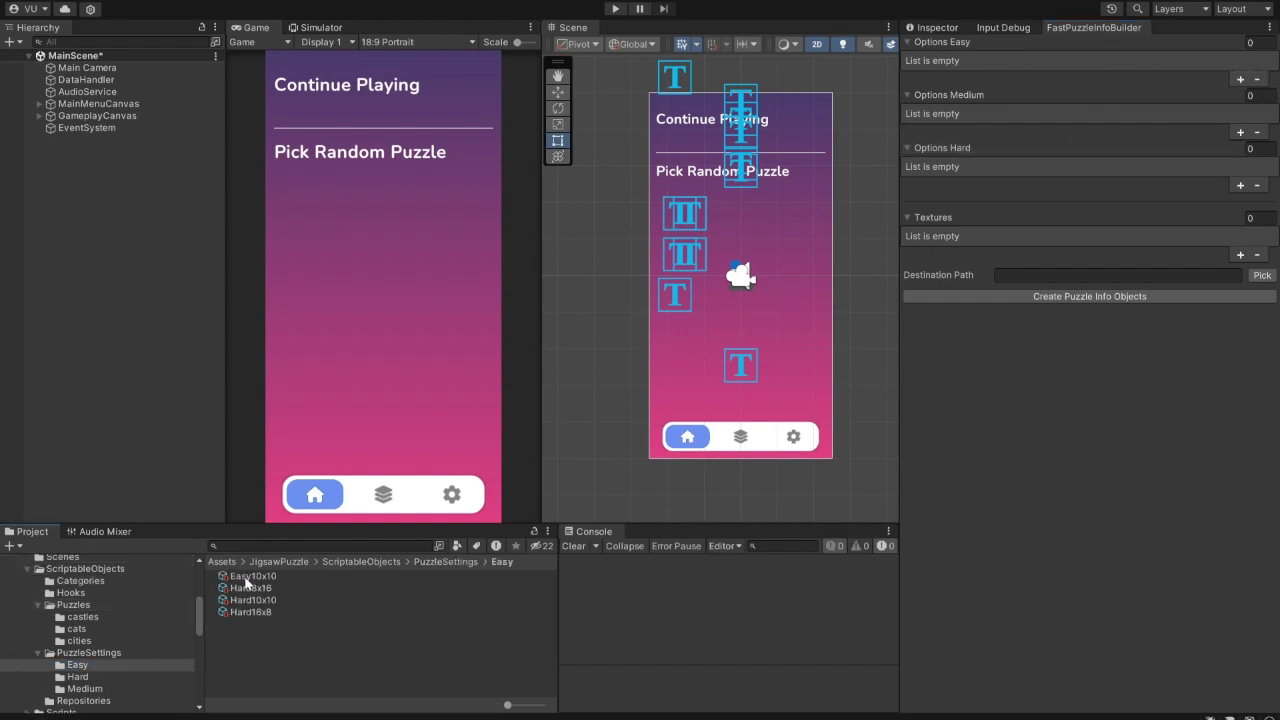
drag(249, 622, 963, 40)
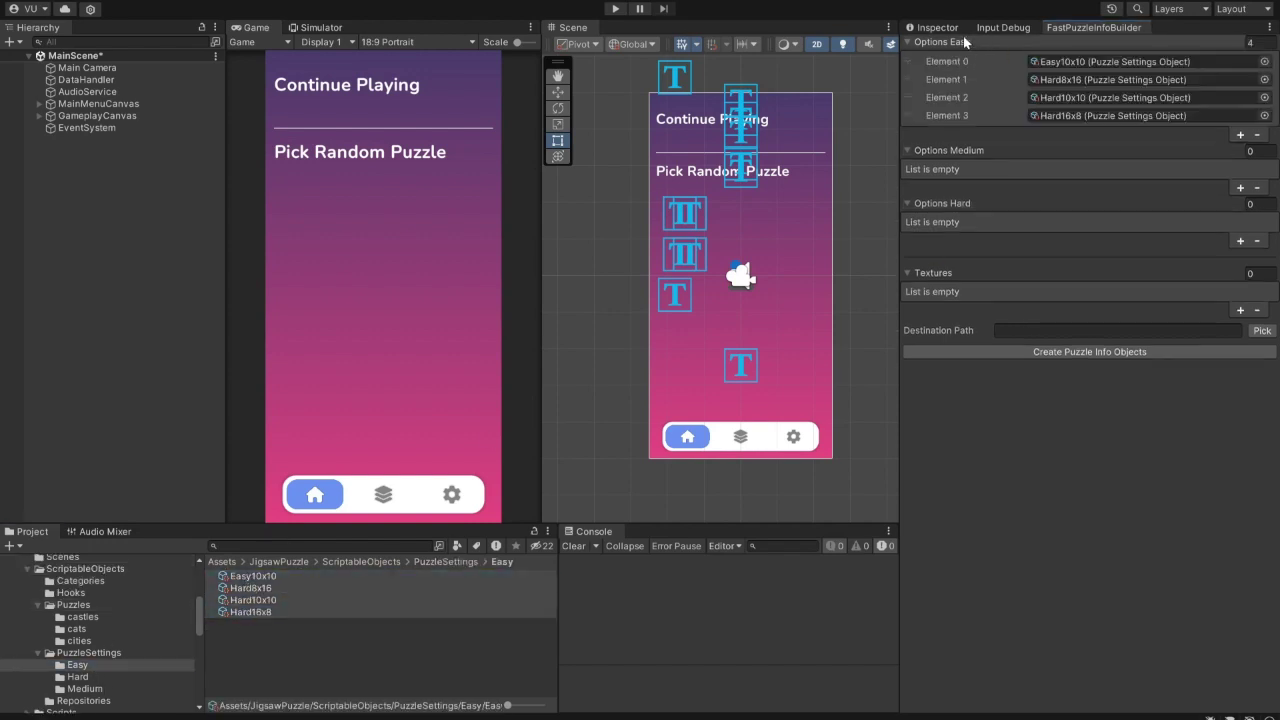
click(85, 689)
shift+click(252, 612)
drag(252, 600, 1046, 150)
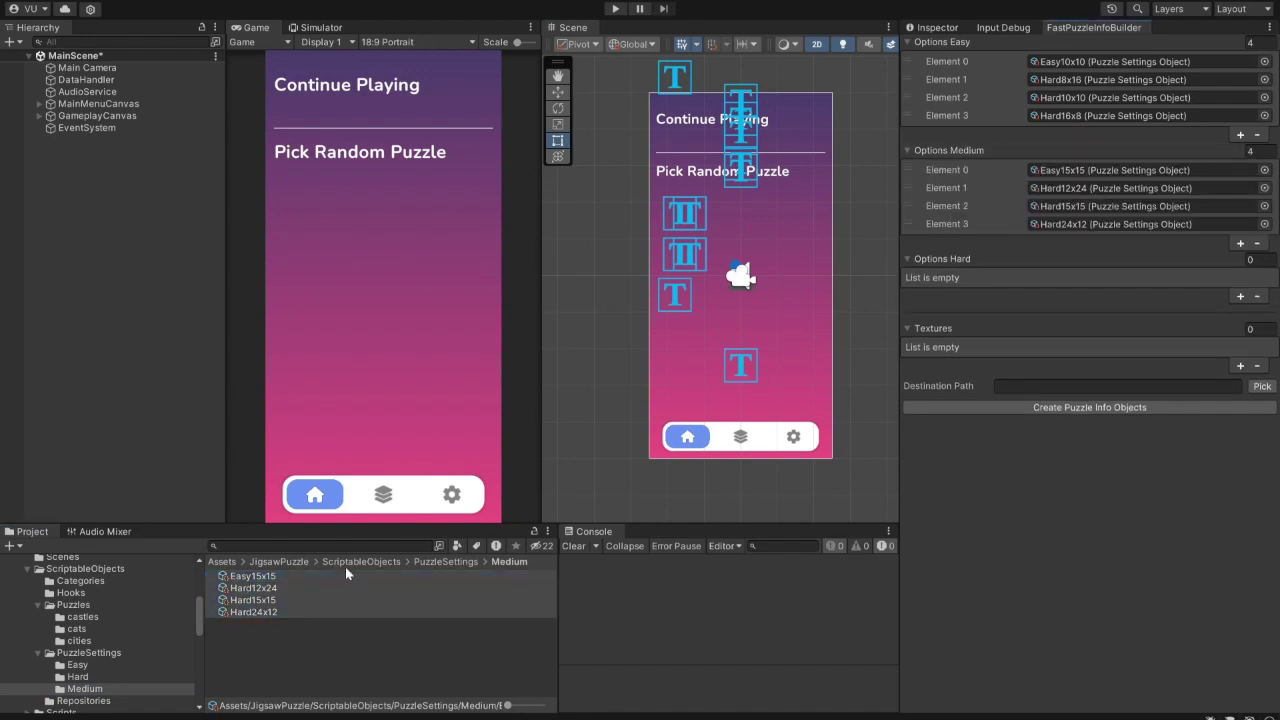
click(78, 677)
drag(250, 622, 967, 261)
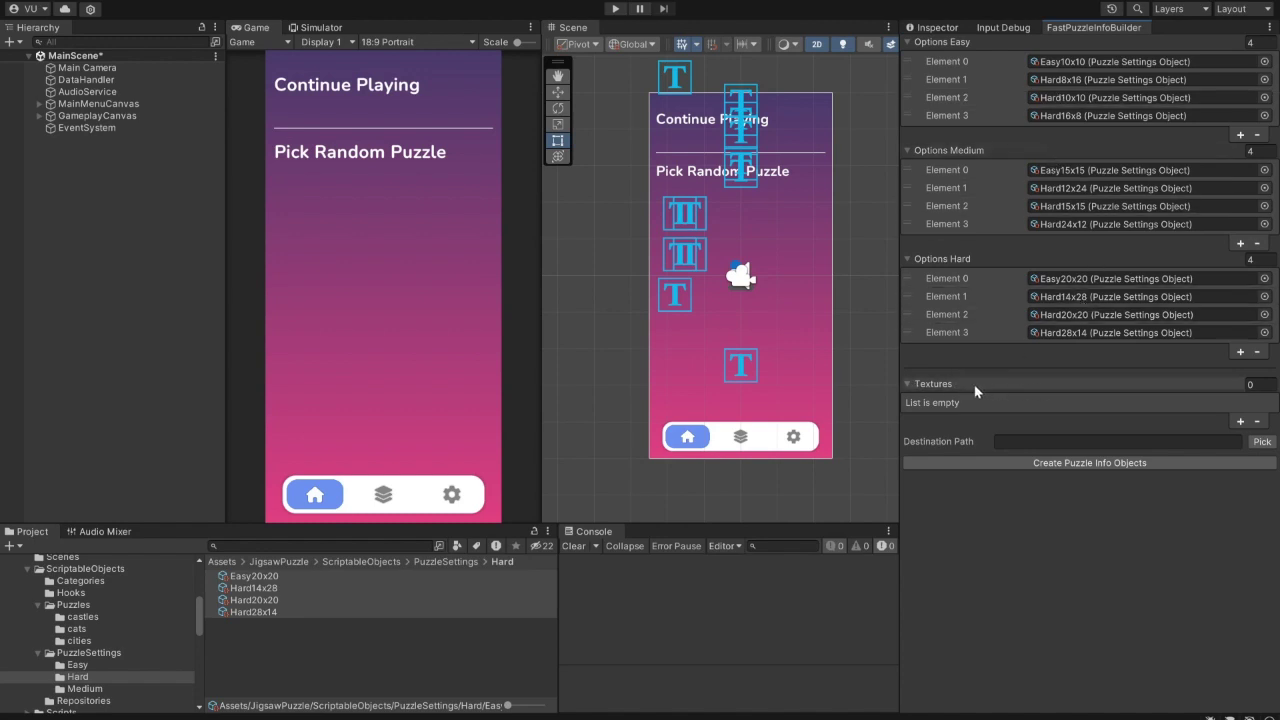
Step: Add the four flower textures to the builder's Textures list
scroll(95, 672, down, 3)
scroll(104, 677, down, 1)
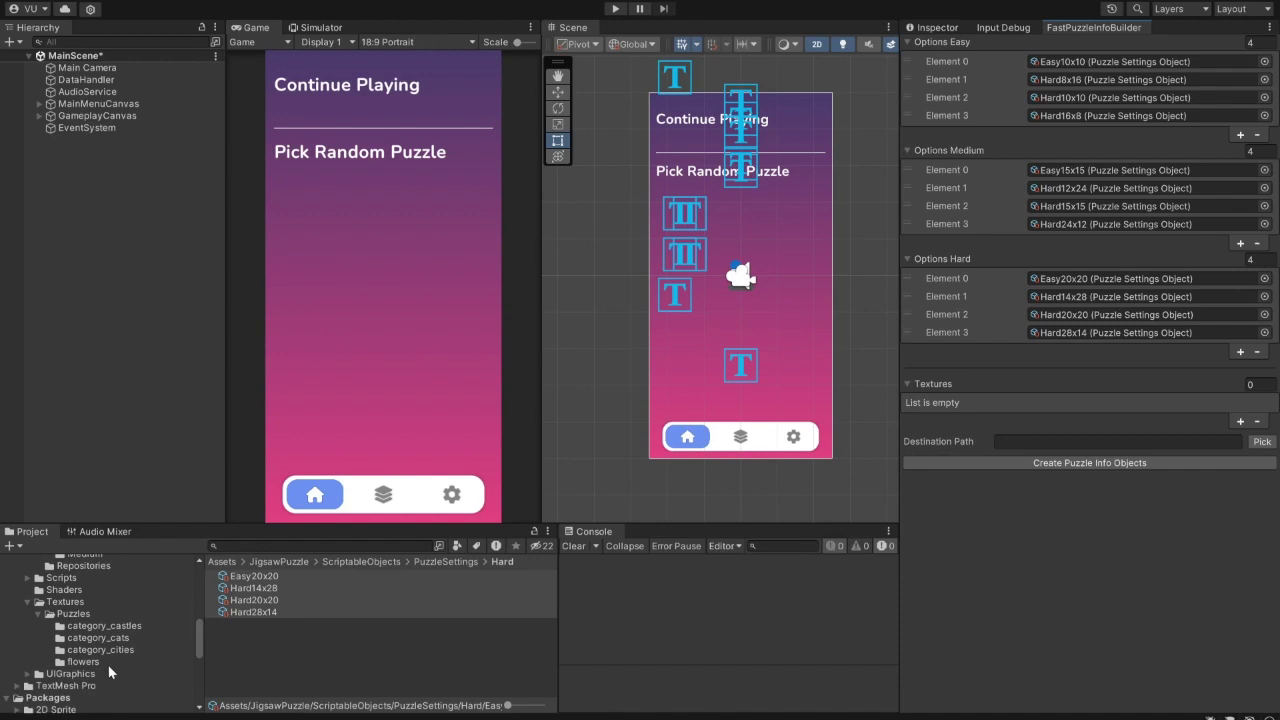
click(88, 662)
drag(248, 648, 968, 382)
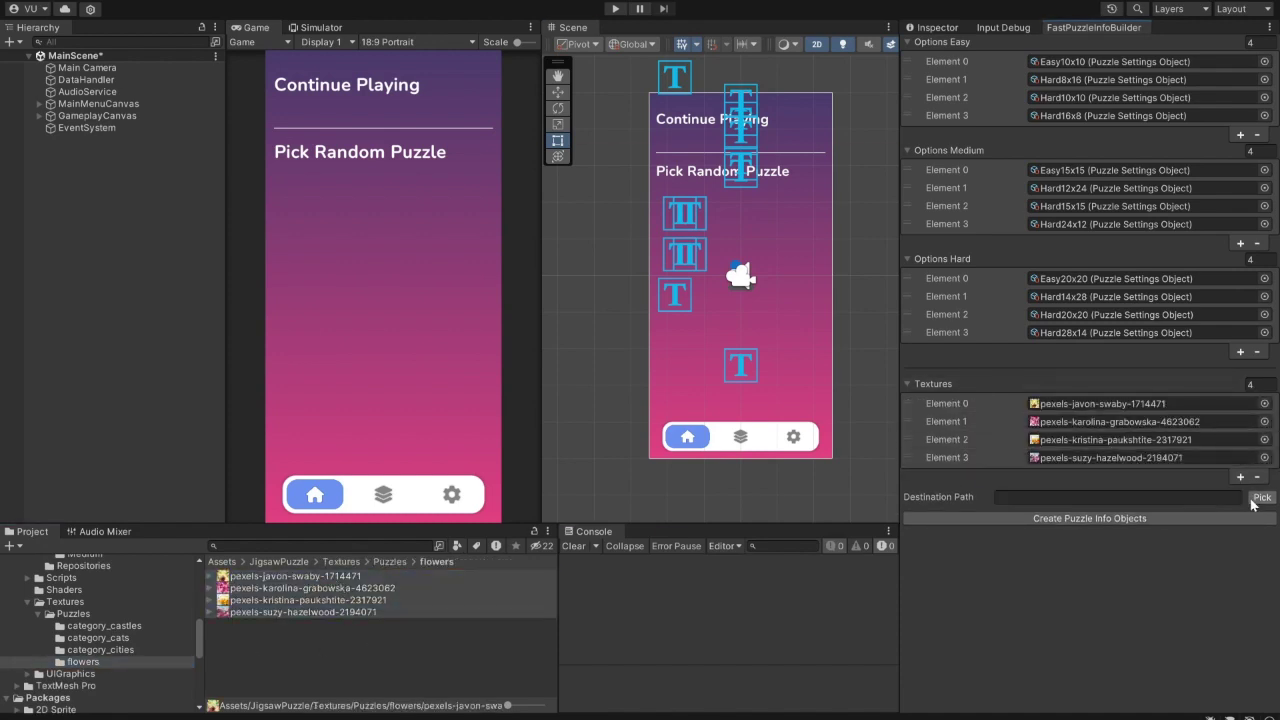
Step: Pick a Destination Path, browsing to Assets/JigsawPuzzle/ScriptableObjects/Puzzles
click(1260, 498)
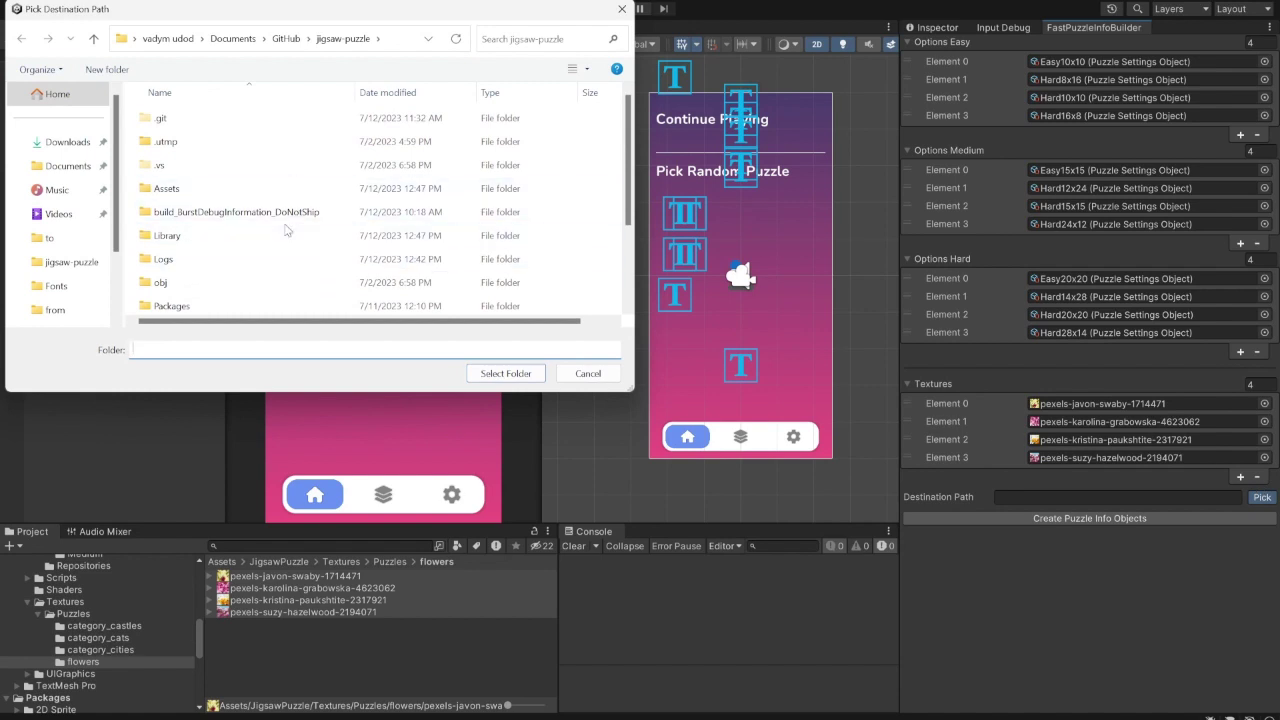
double_click(263, 190)
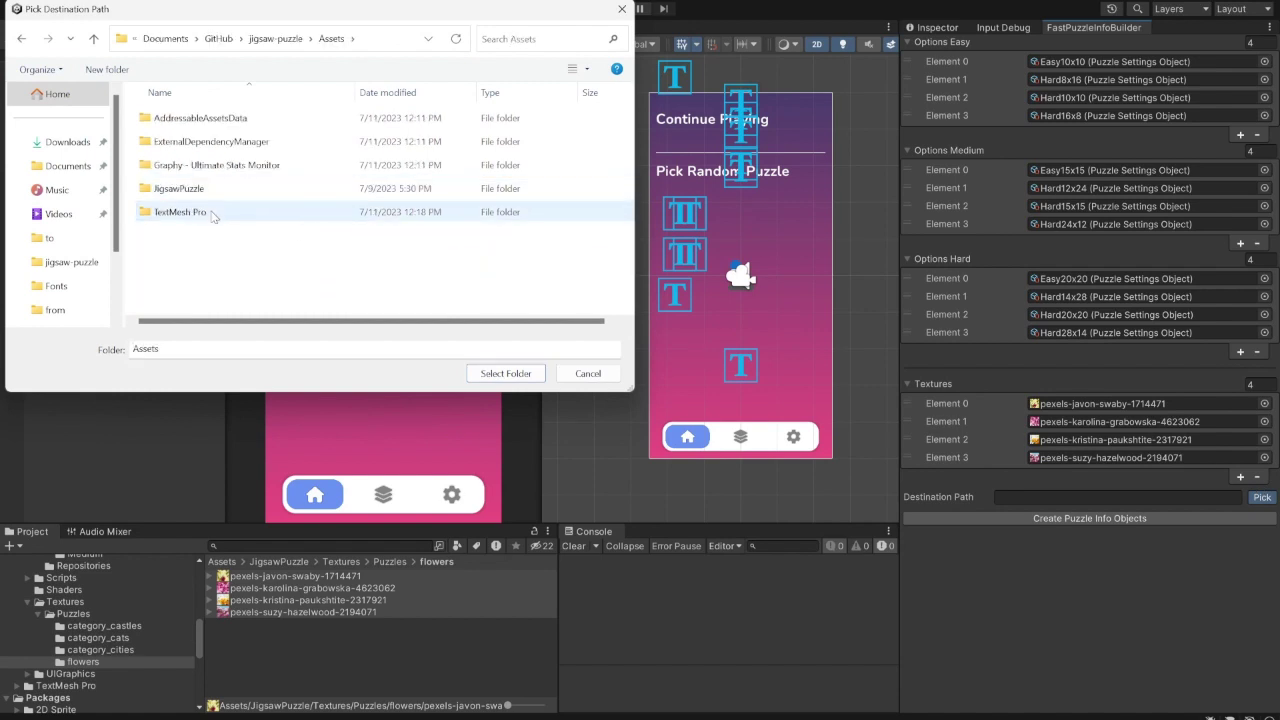
click(213, 195)
double_click(213, 192)
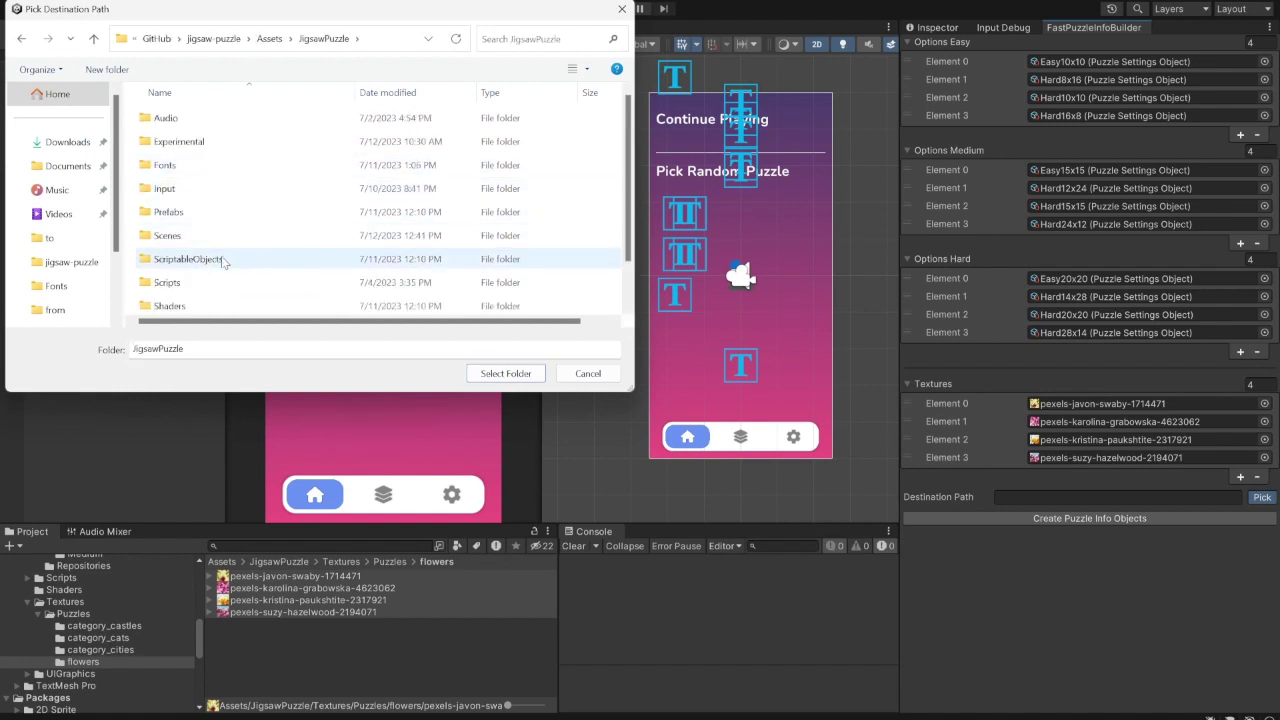
double_click(223, 259)
double_click(200, 165)
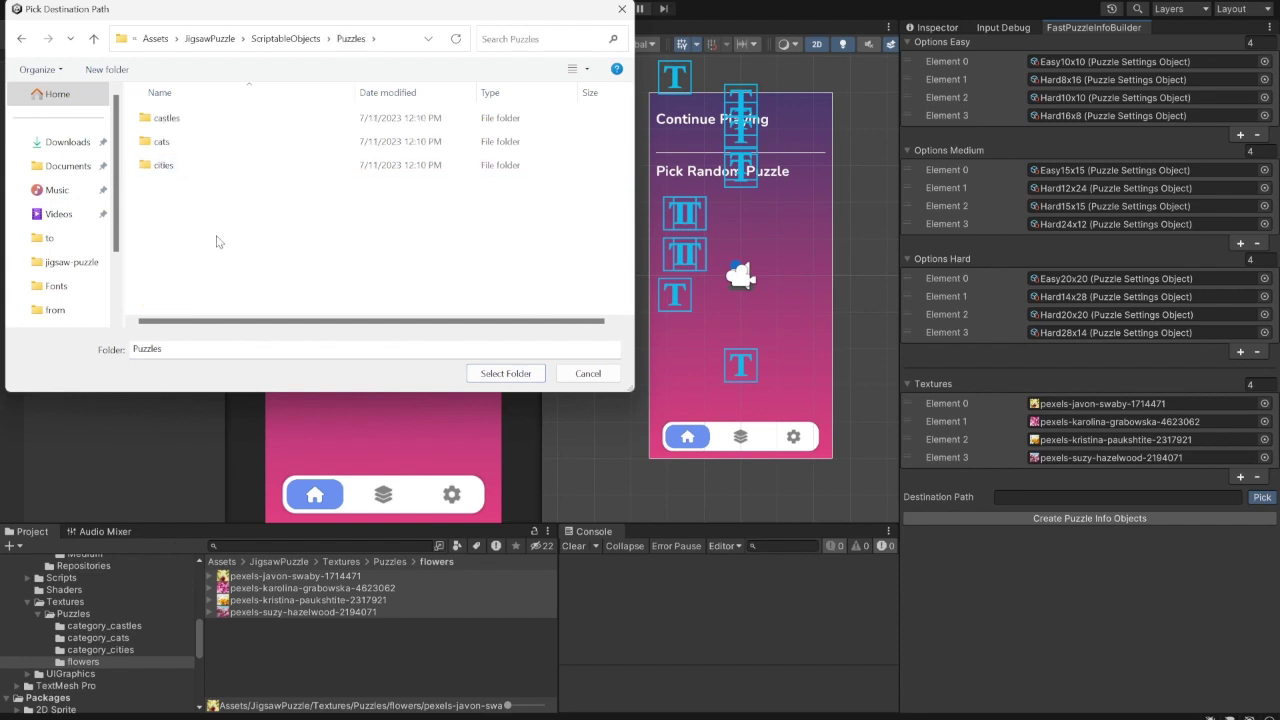
Step: Create a new folder named flowers there and select it as the destination
right_click(400, 237)
mouse_move(300, 460)
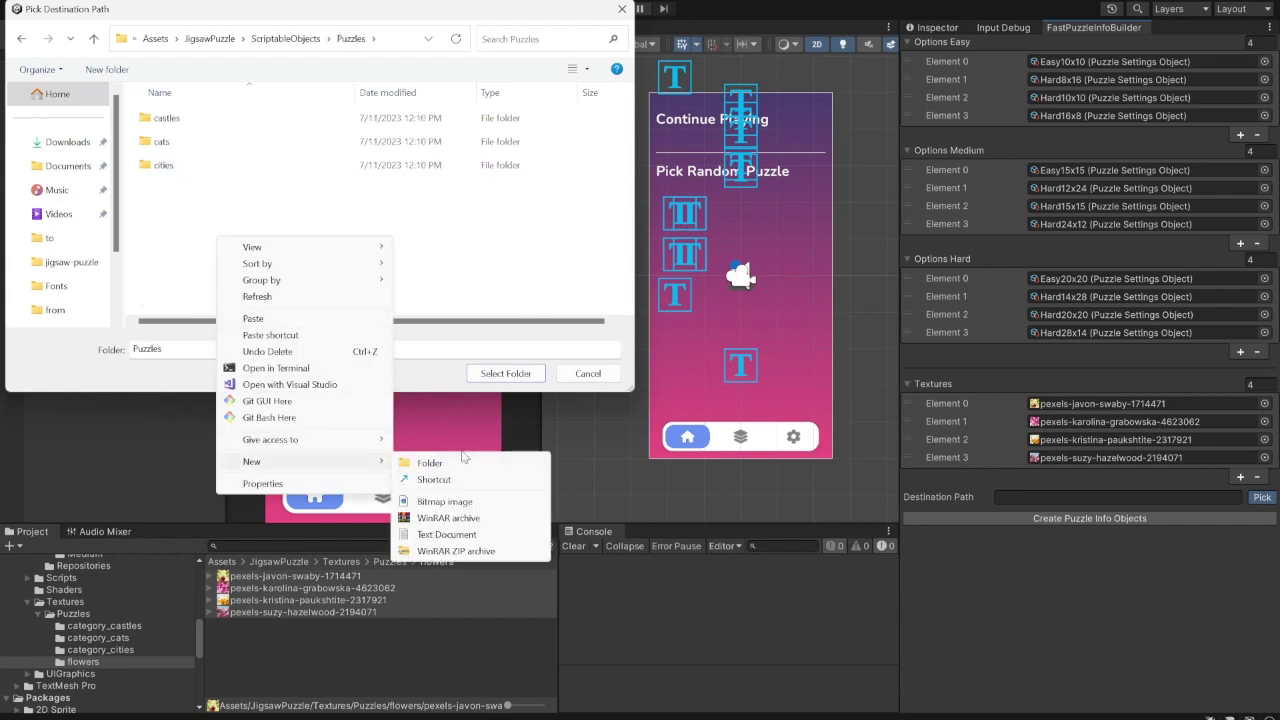
click(470, 462)
text(flowers)
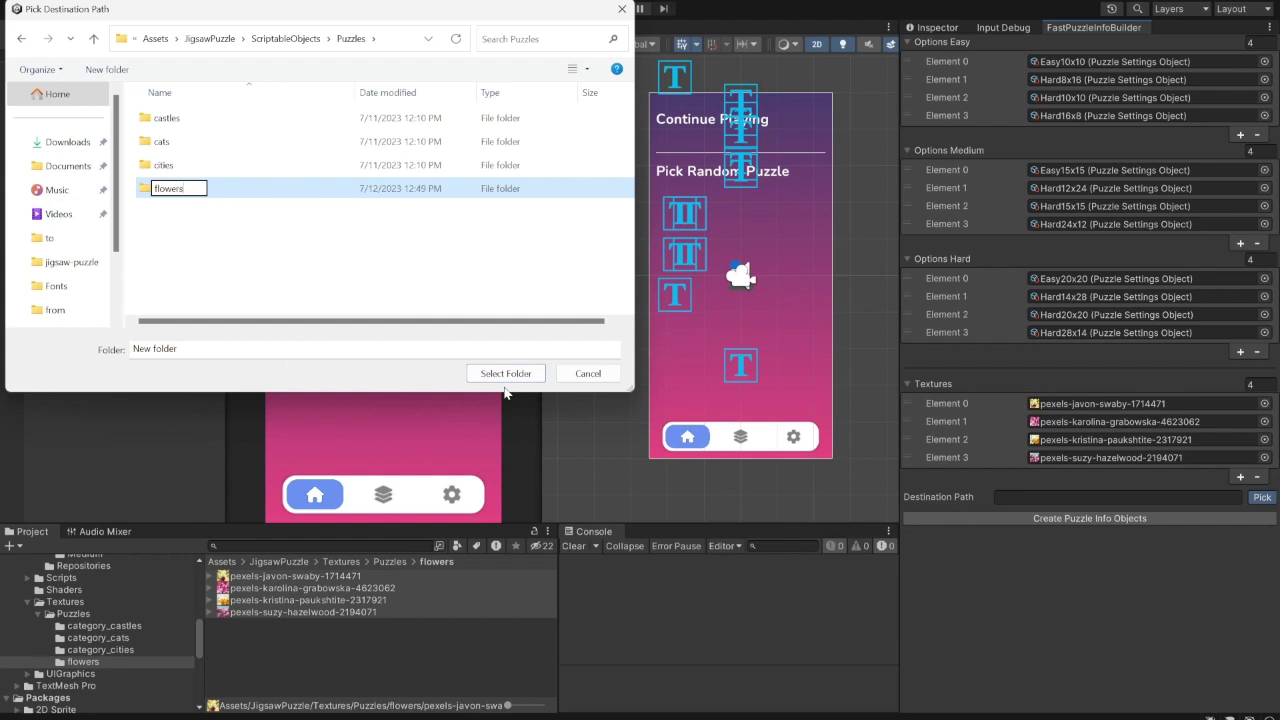
key(Return)
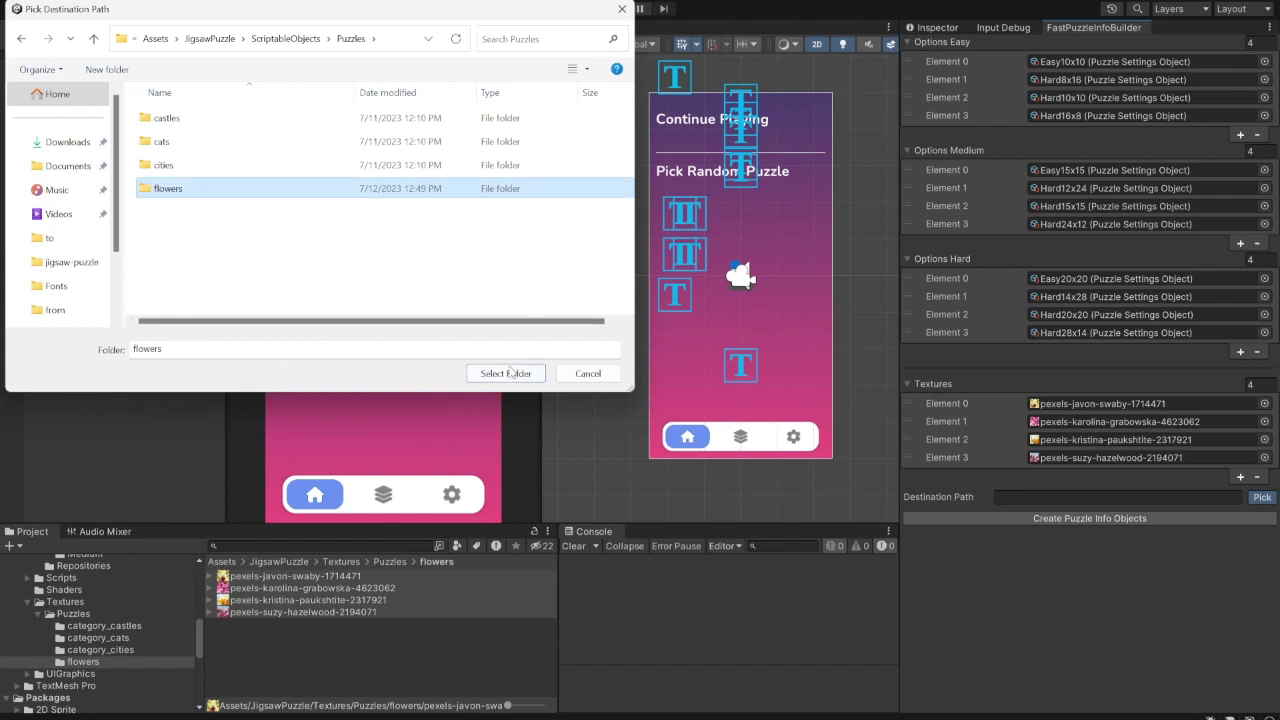
click(511, 373)
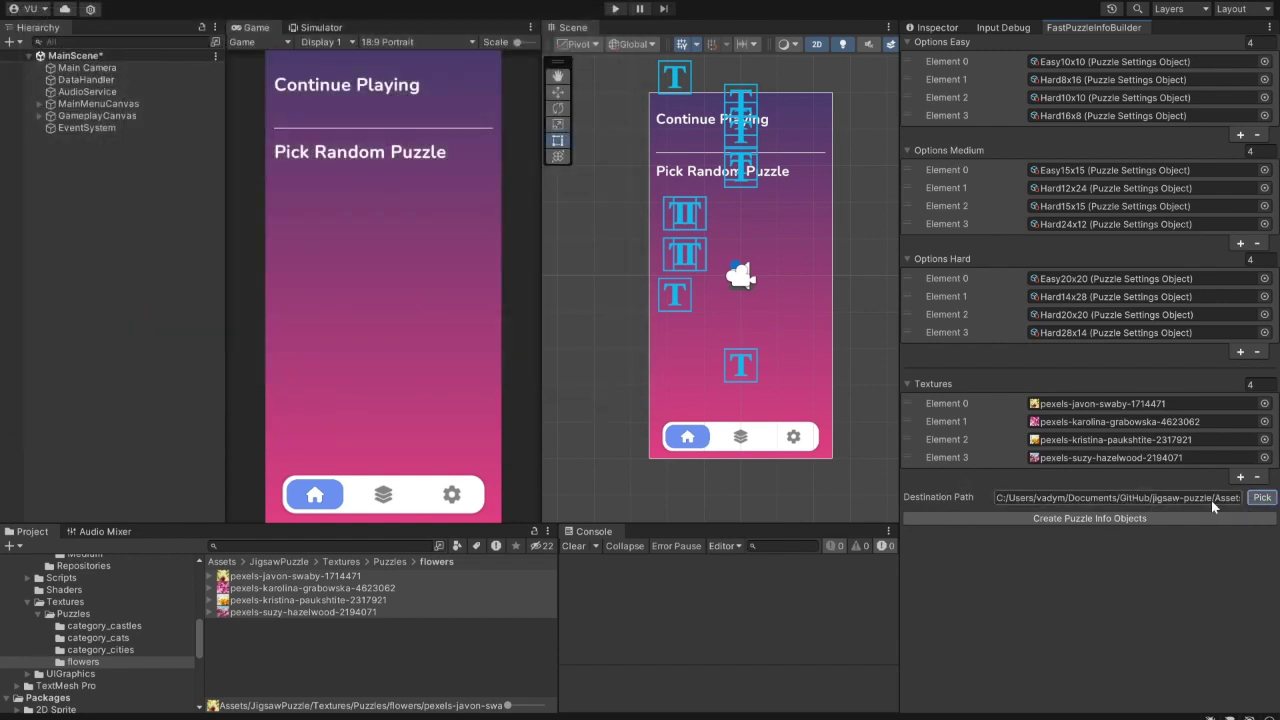
Step: Generate Puzzle Info assets from the flower textures with Create Puzzle Info Objects
click(1200, 518)
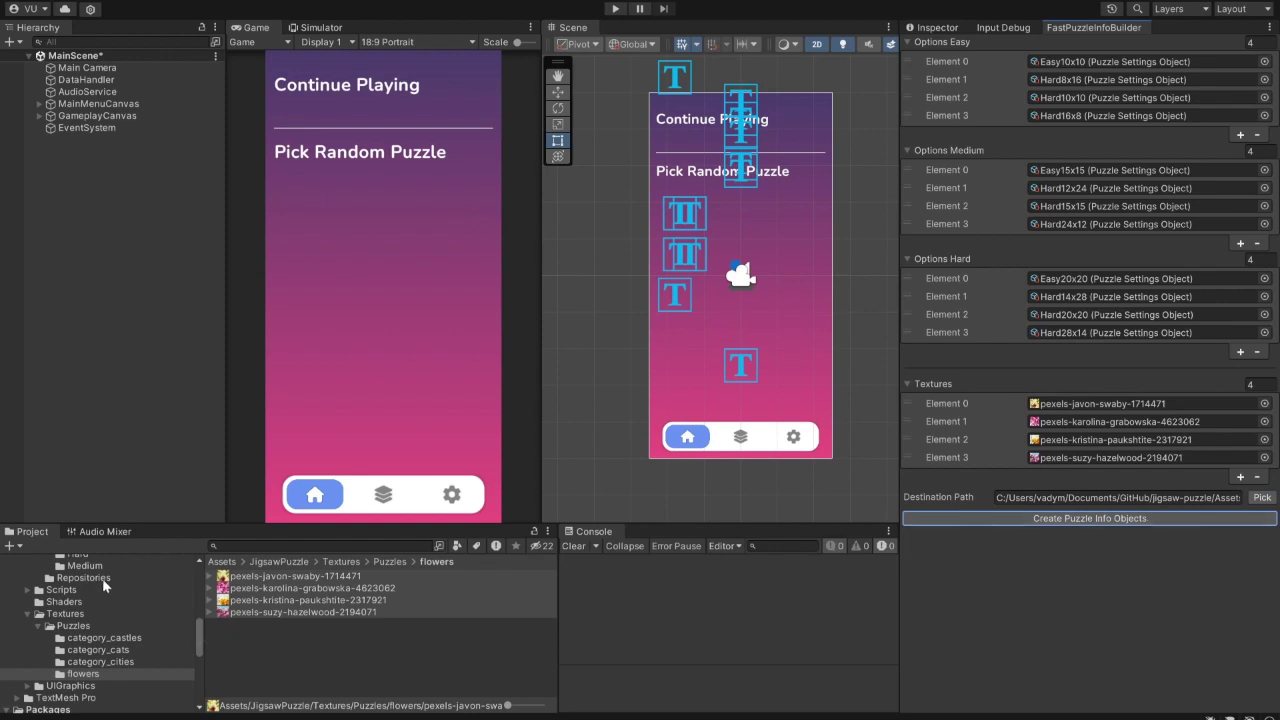
scroll(115, 600, up, 2)
scroll(130, 638, up, 2)
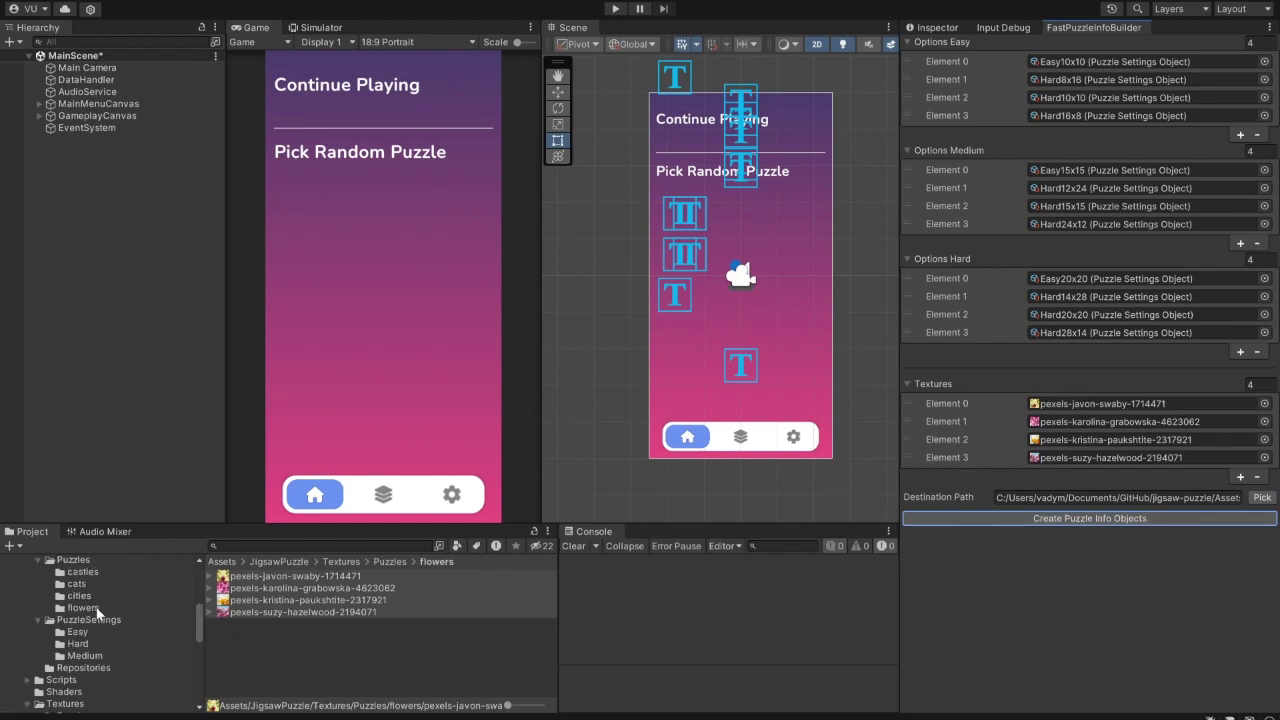
Step: Review the four generated puzzle assets in the flowers folder in the Inspector
click(98, 609)
click(275, 580)
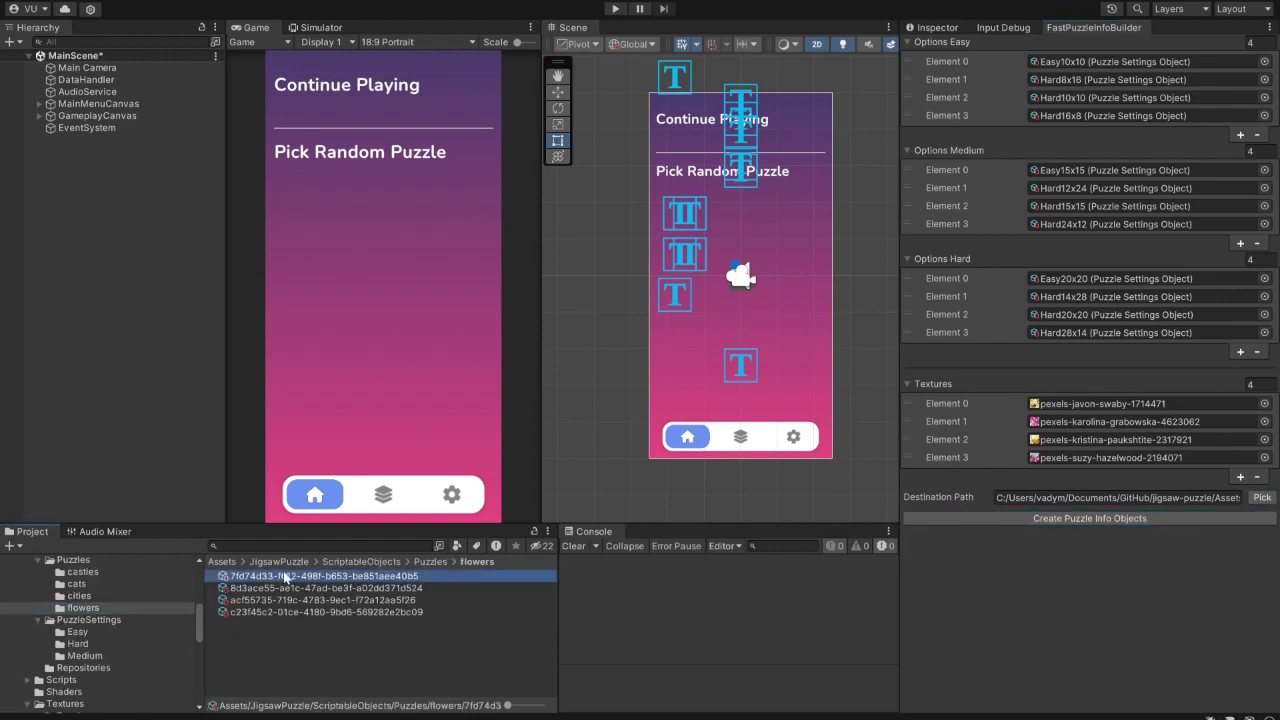
click(940, 28)
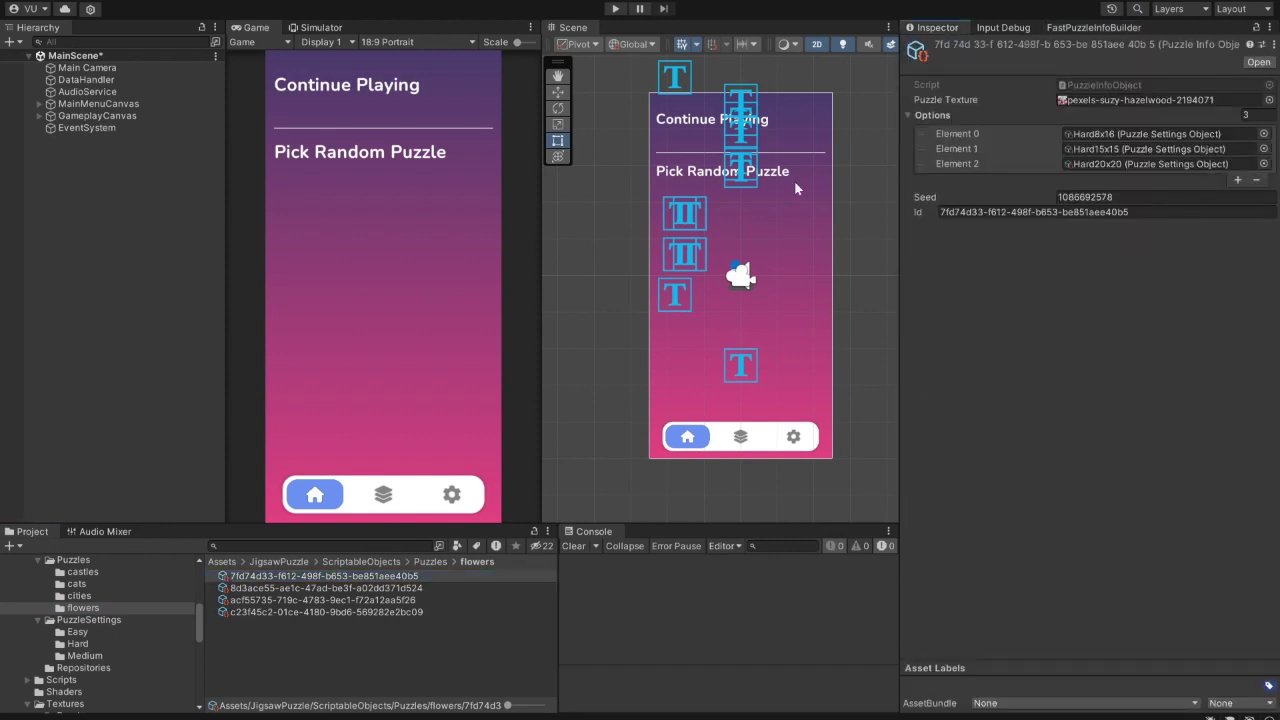
click(289, 580)
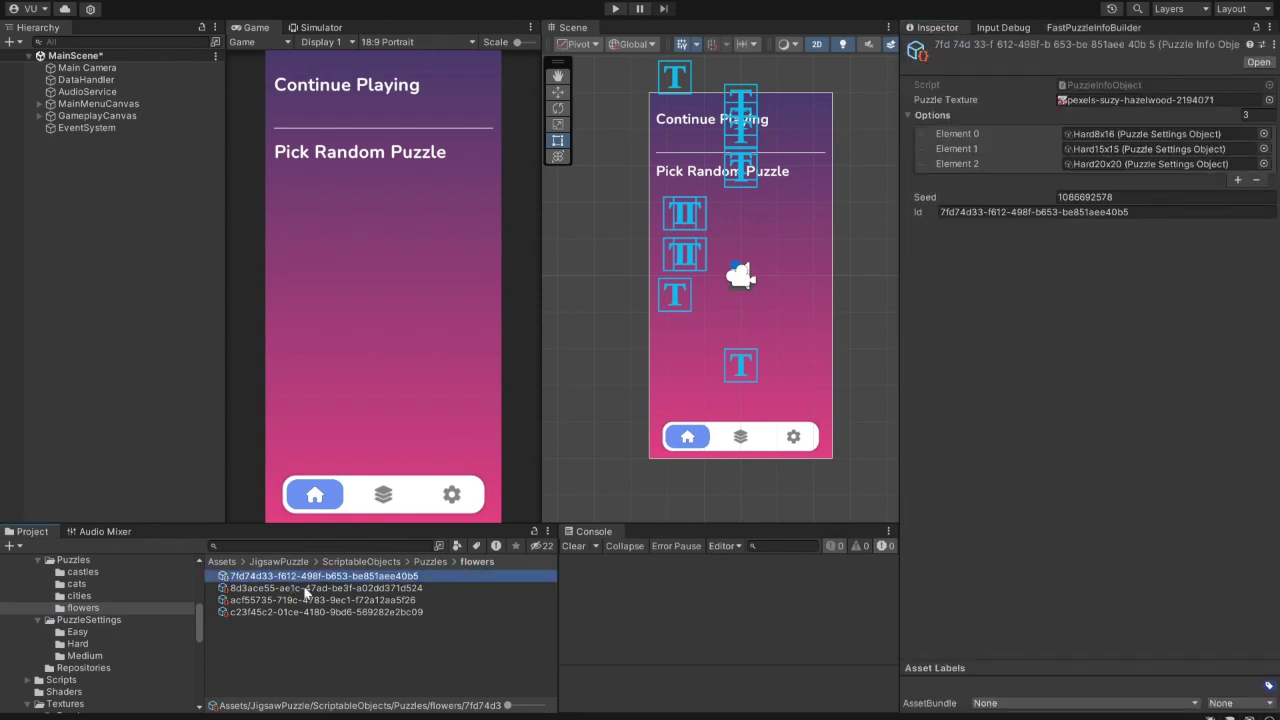
key(Down)
key(Down)
key(Down)
scroll(165, 651, up, 1)
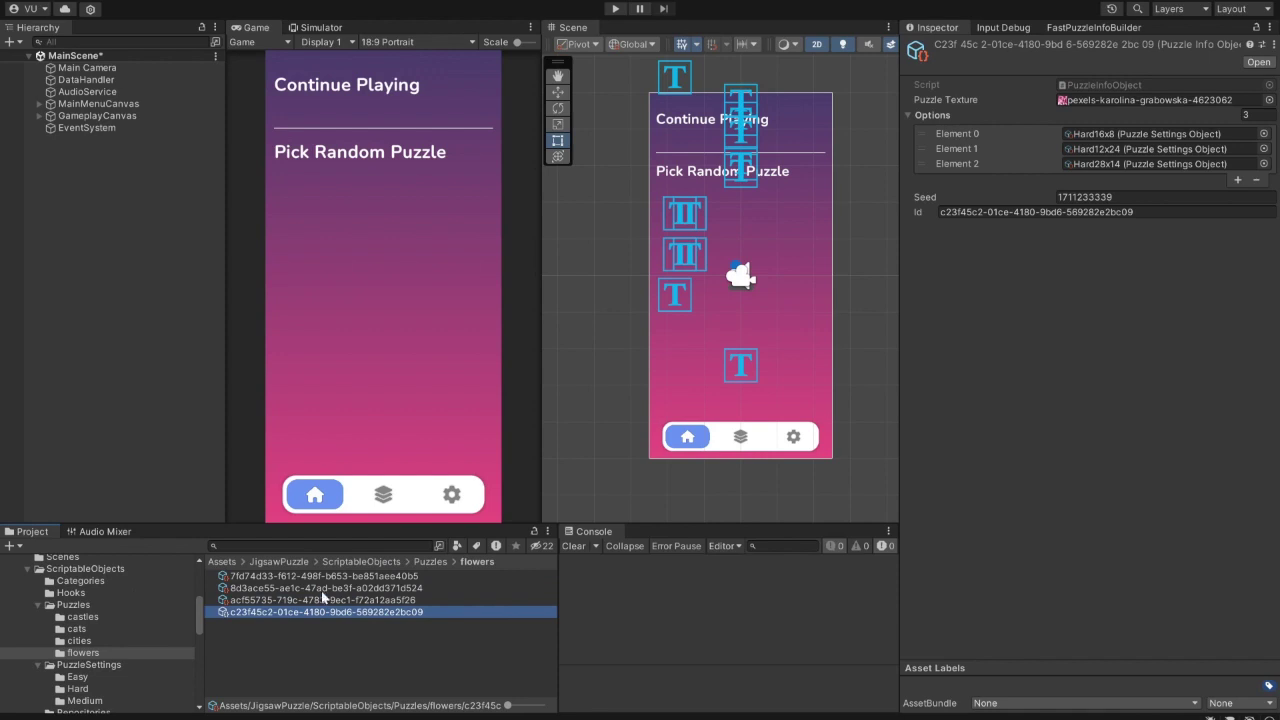
Step: Create a new JigsawPuzzle category asset named Flowers in the Categories folder
click(80, 581)
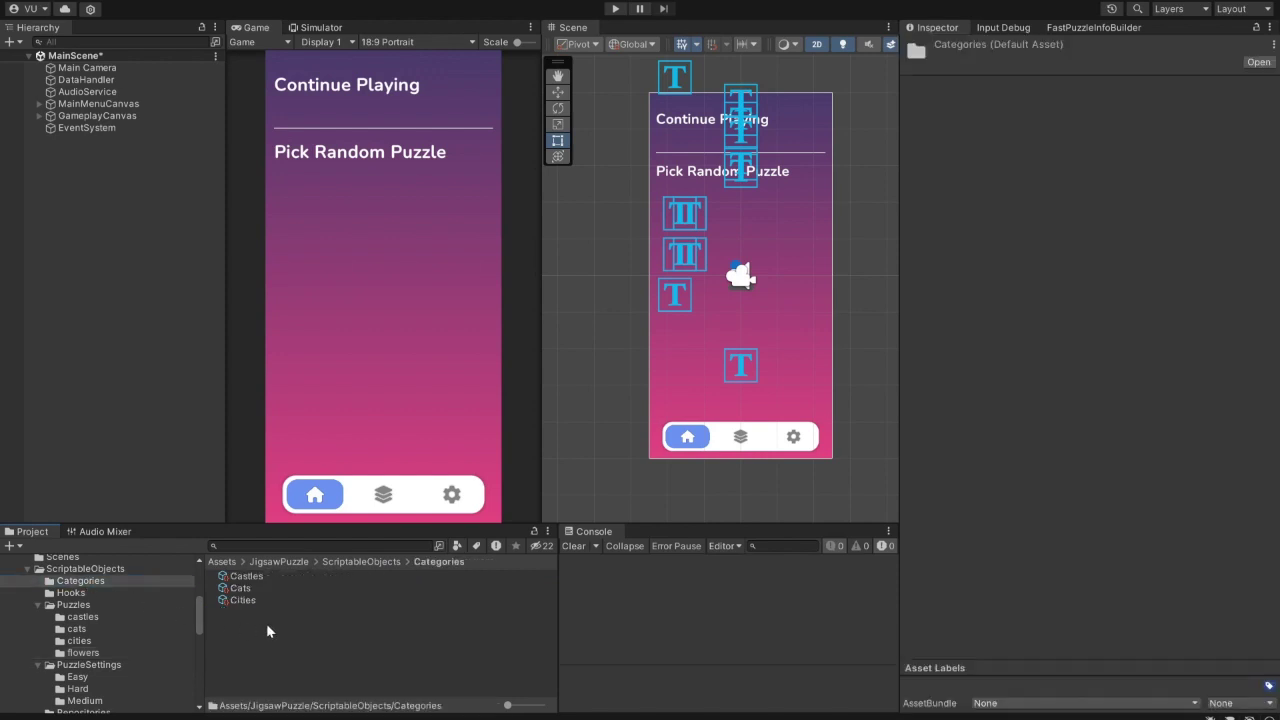
right_click(266, 623)
mouse_move(460, 198)
mouse_move(645, 8)
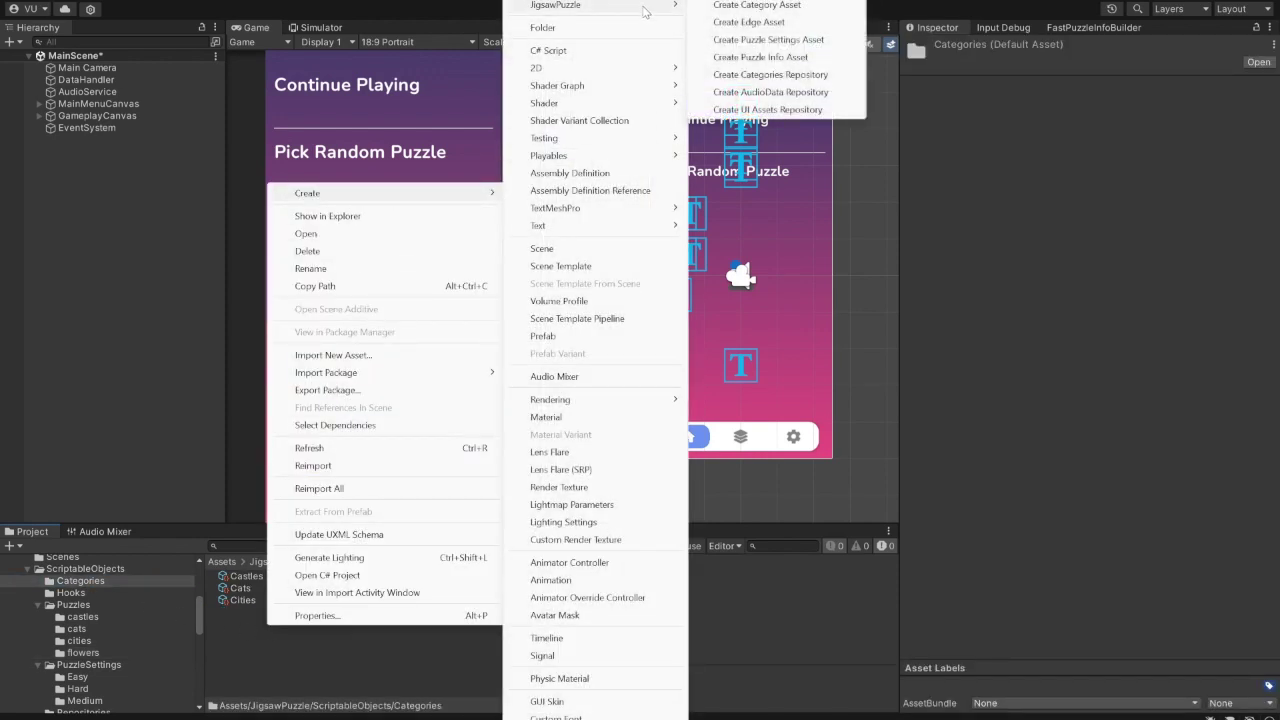
click(773, 7)
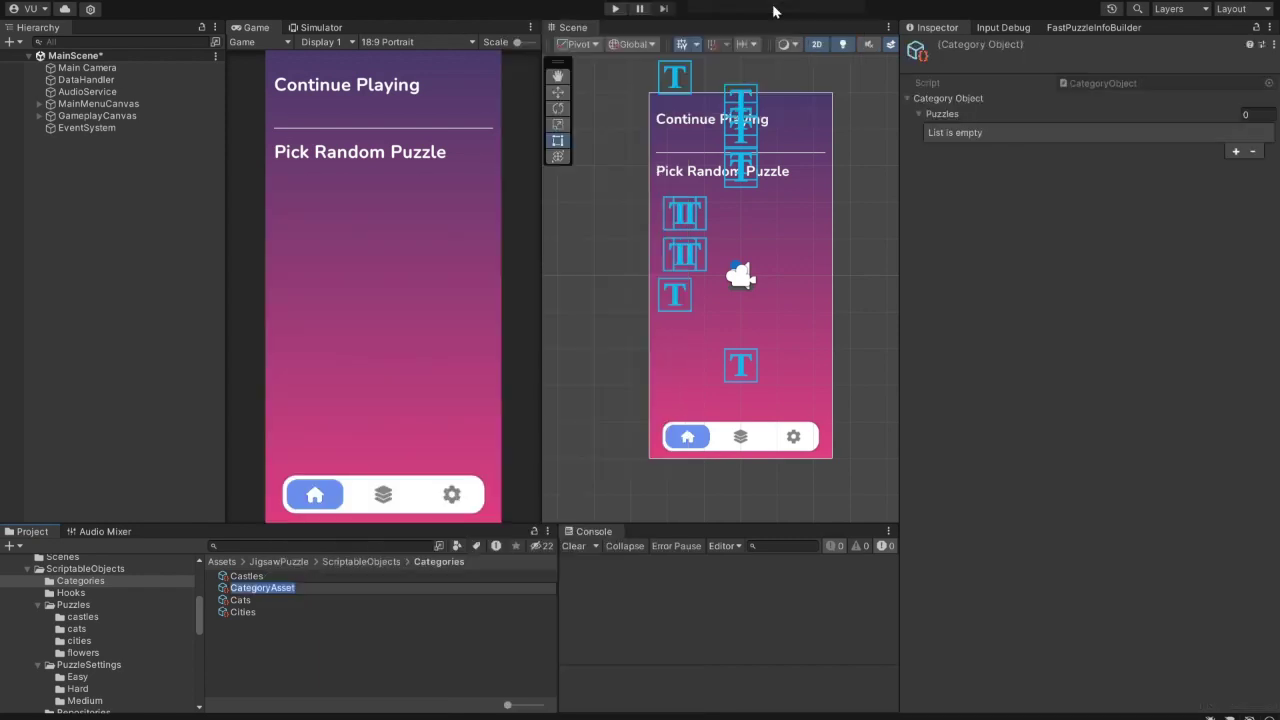
text(Flowers)
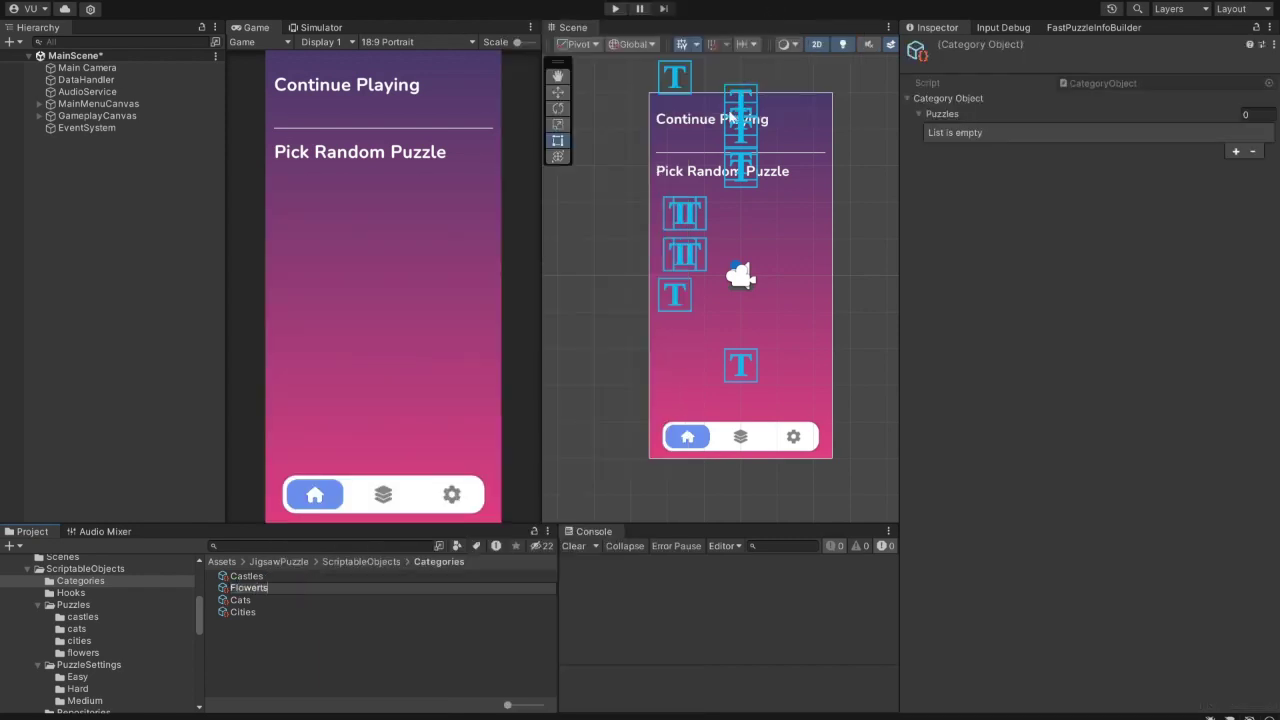
key(Return)
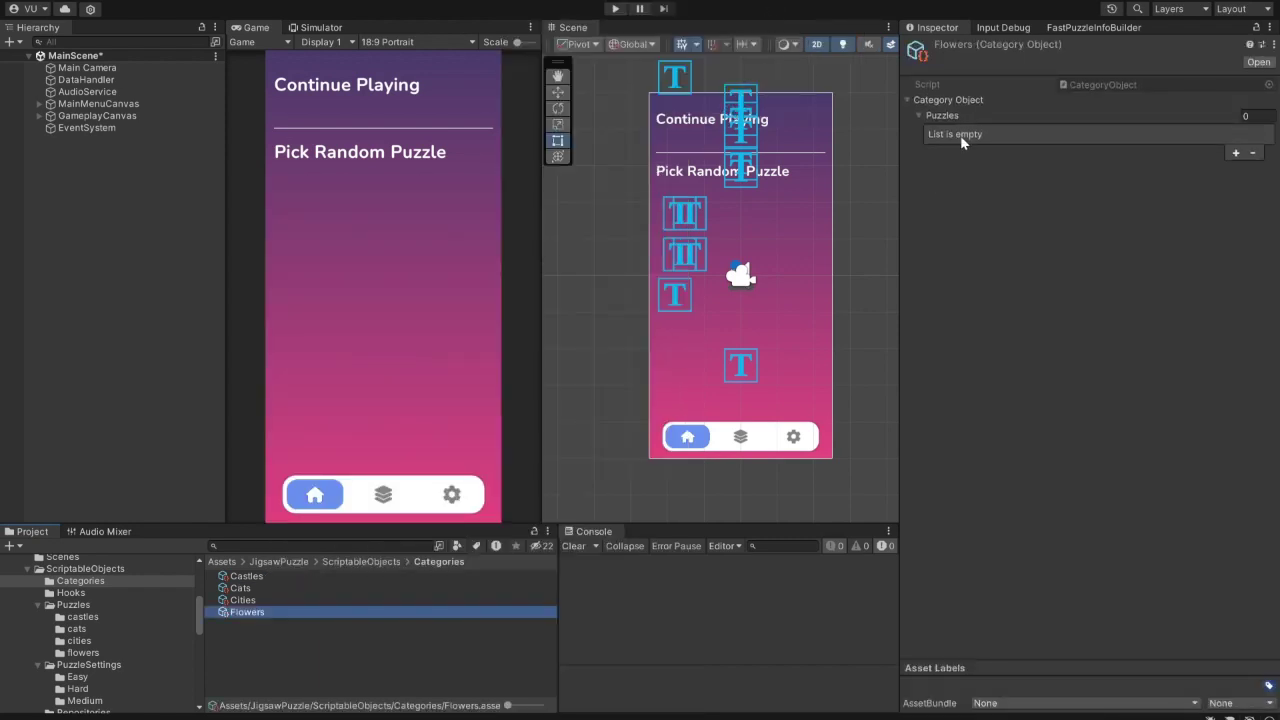
Step: Lock the Inspector and add all four flower puzzles to Flowers' Puzzles list
click(1266, 33)
click(83, 652)
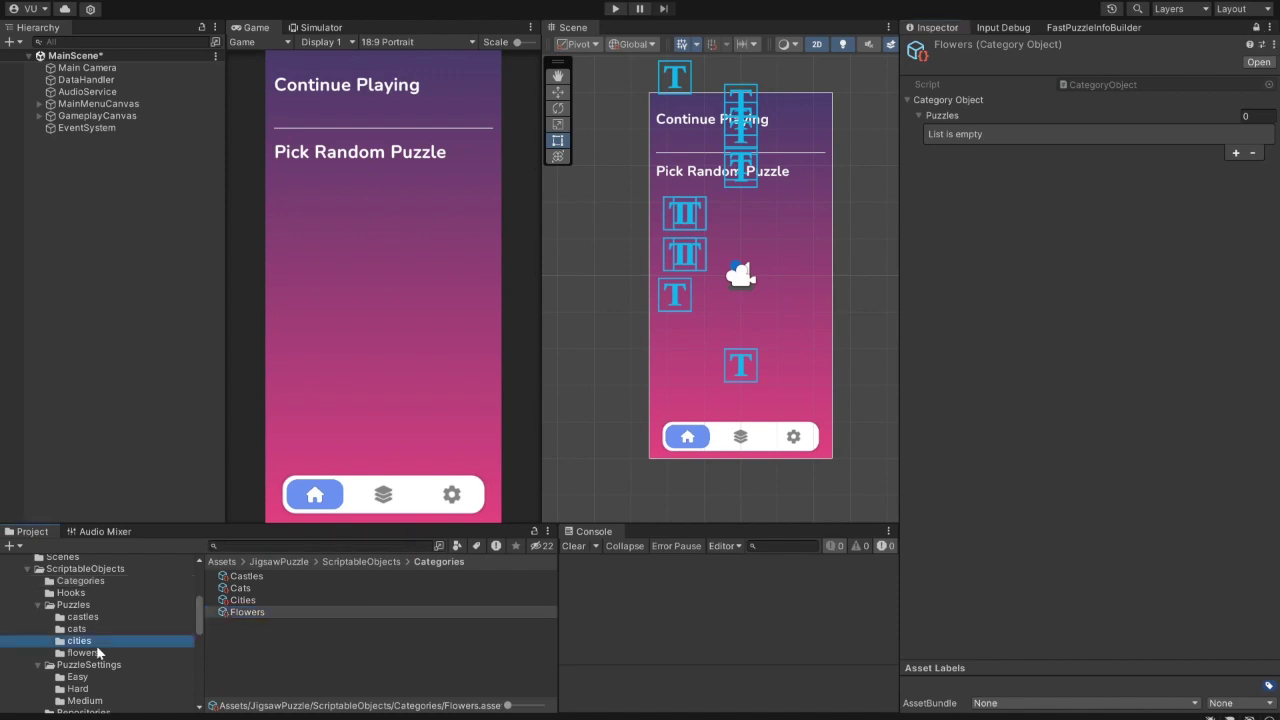
key(ctrl+a)
drag(320, 600, 960, 116)
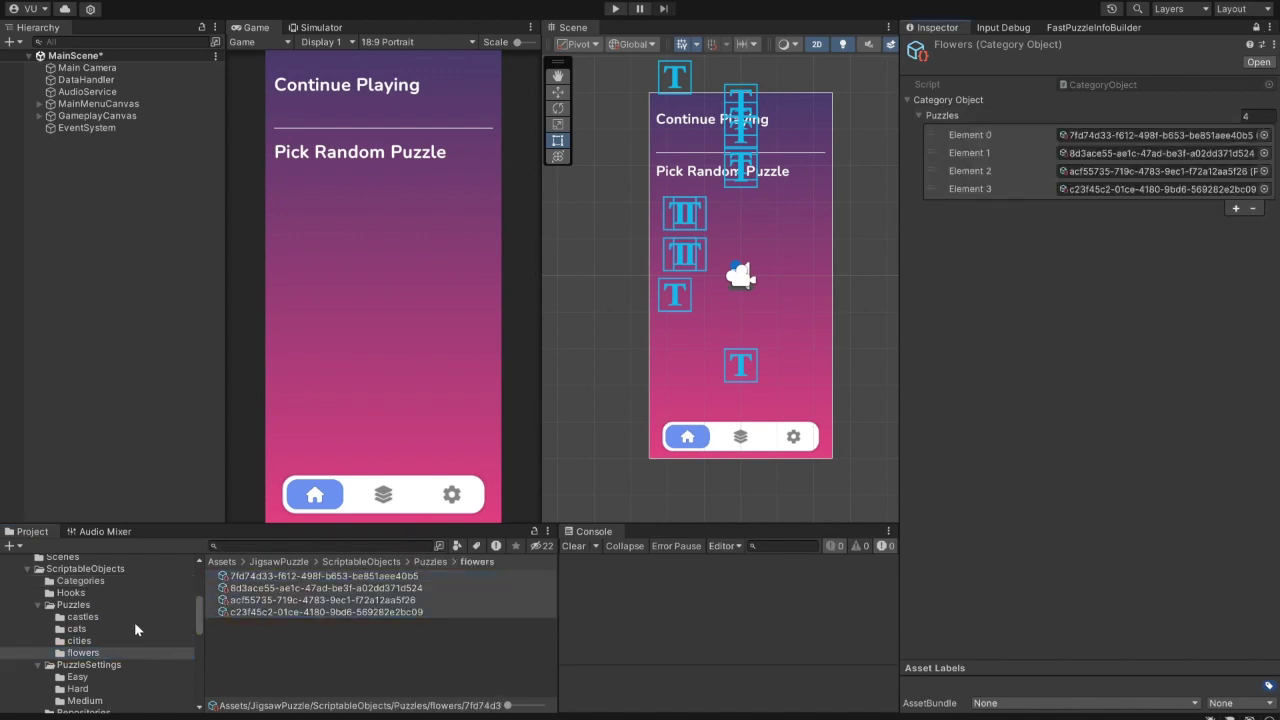
scroll(88, 624, down, 2)
Step: Assign Flowers to a new Element 3 in CategoriesRepository's Categories, then enter Play mode
click(84, 667)
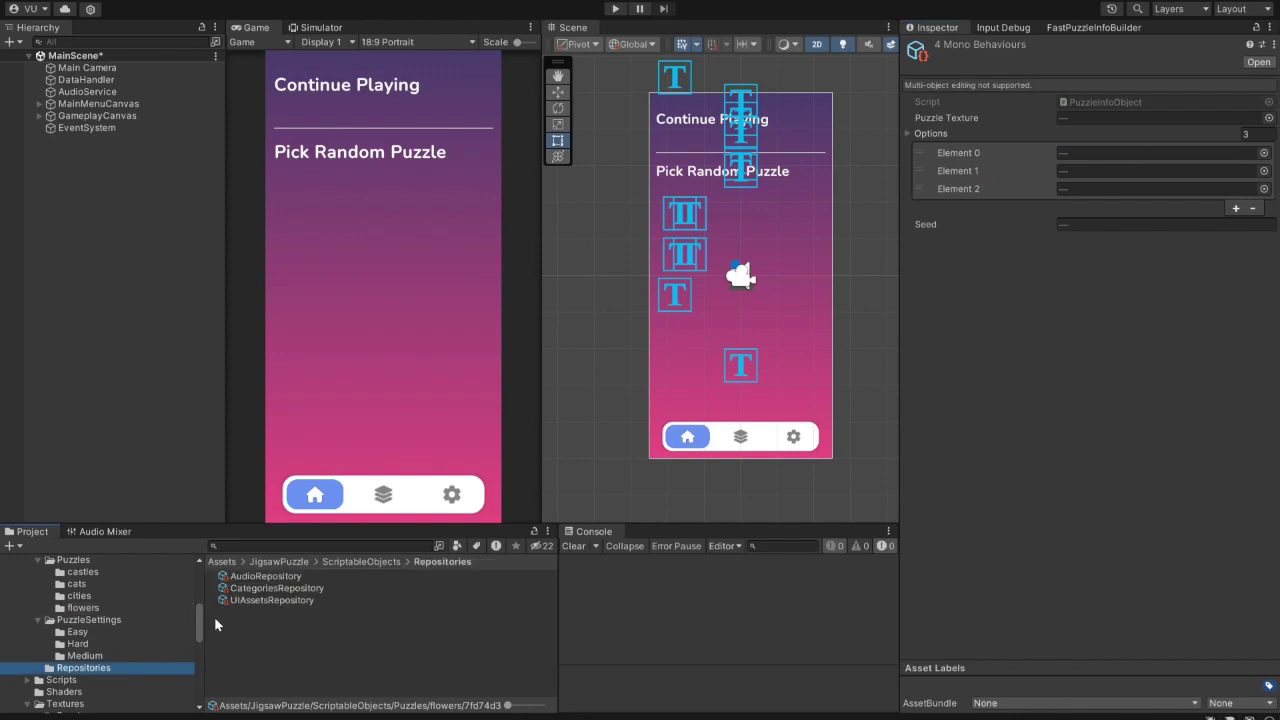
click(285, 590)
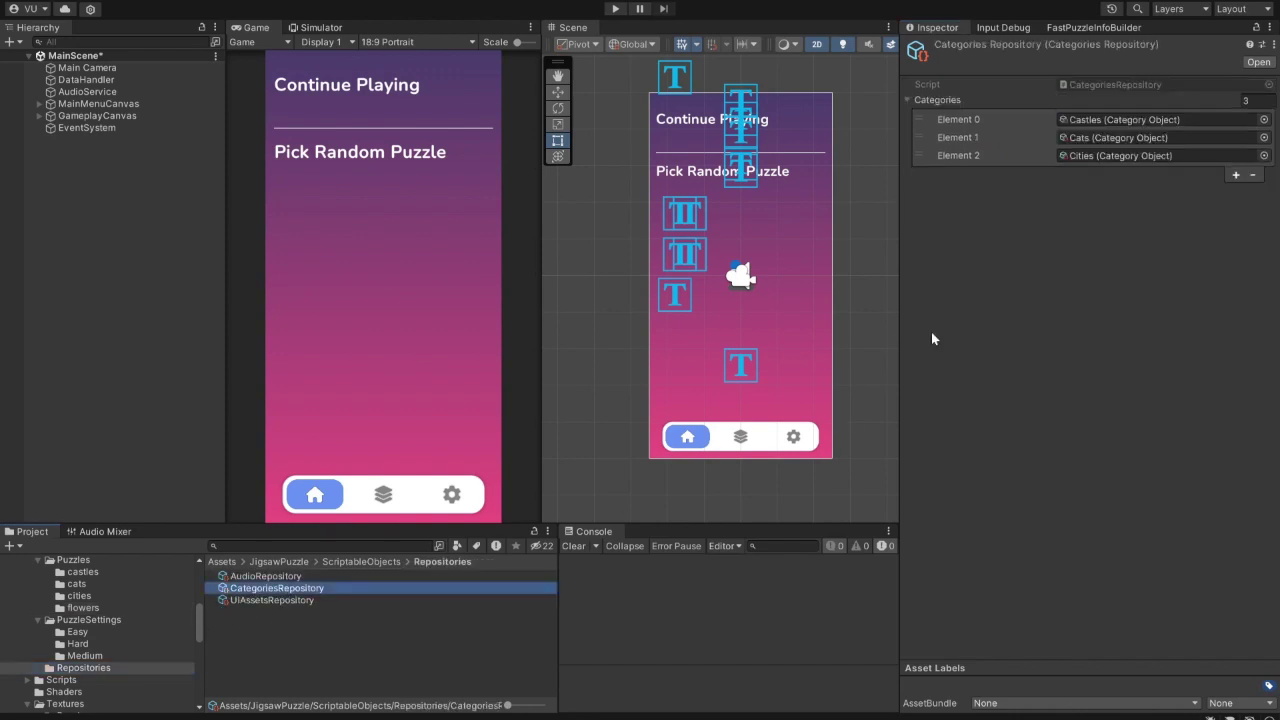
click(1237, 174)
scroll(190, 627, up, 2)
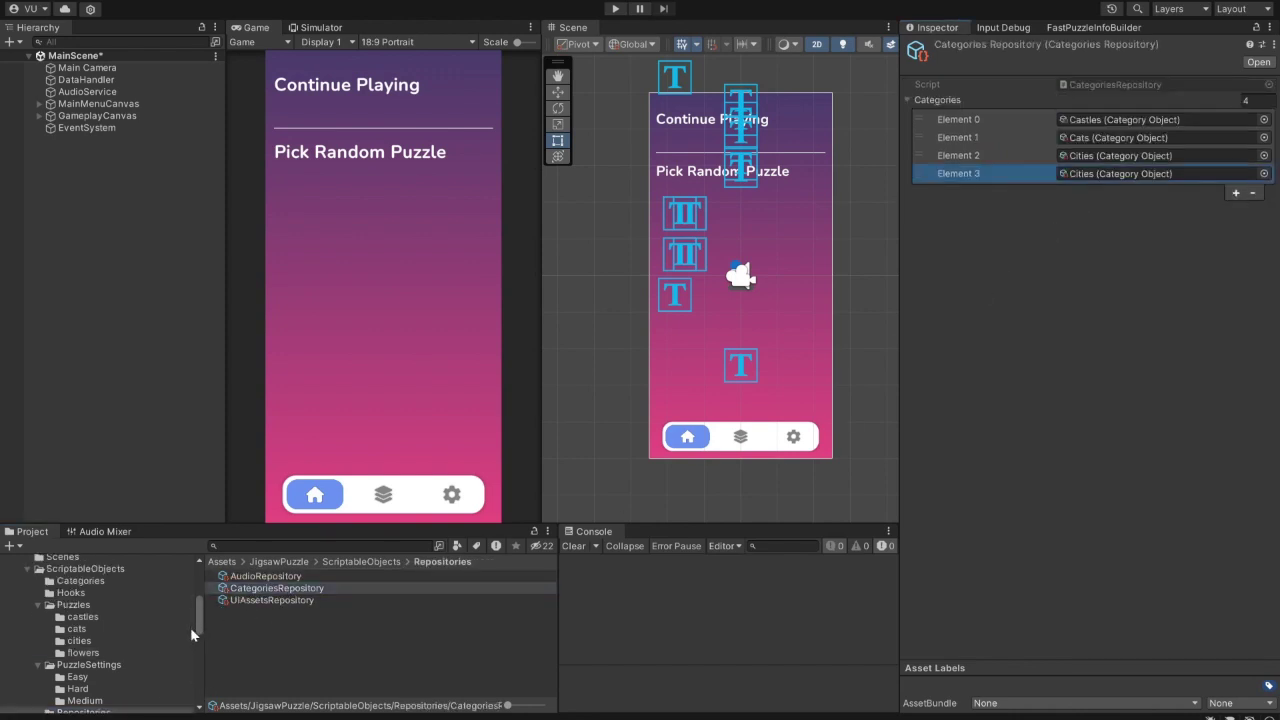
click(80, 581)
drag(247, 612, 1115, 173)
key(ctrl+p)
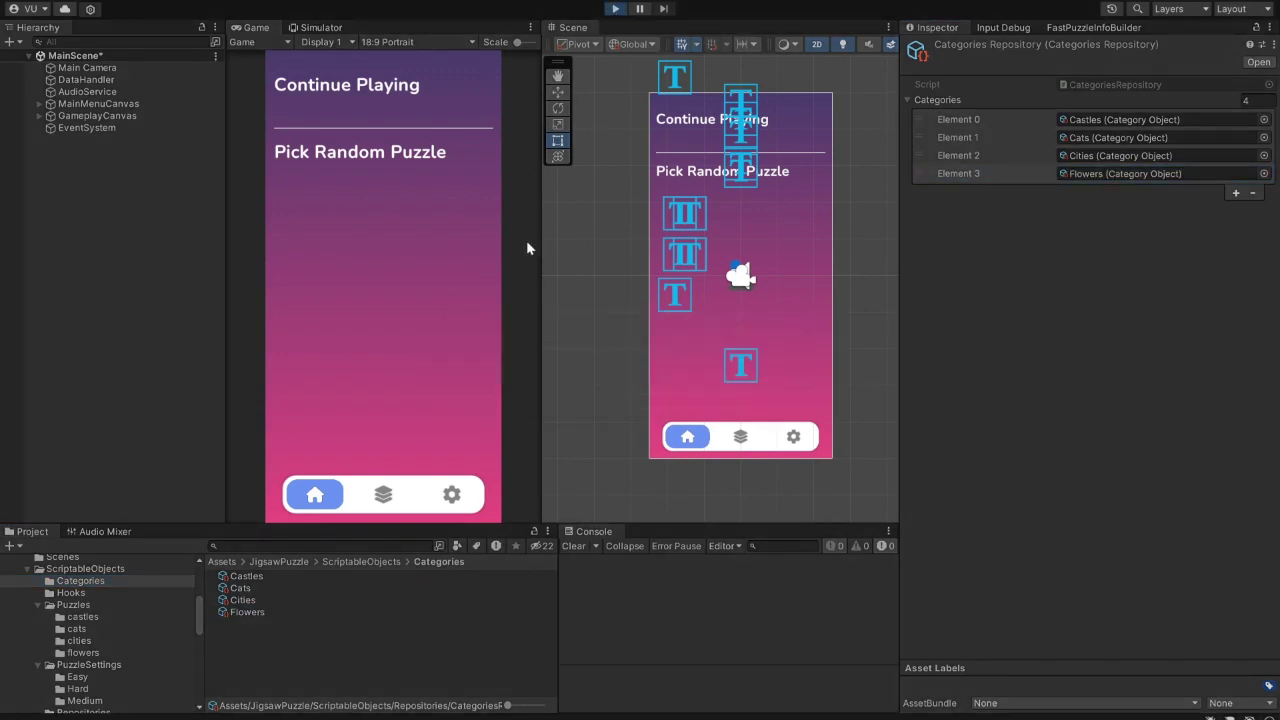
Step: Start the second Flowers puzzle at 10*10 and place a piece in the bottom-left corner
click(408, 492)
click(344, 350)
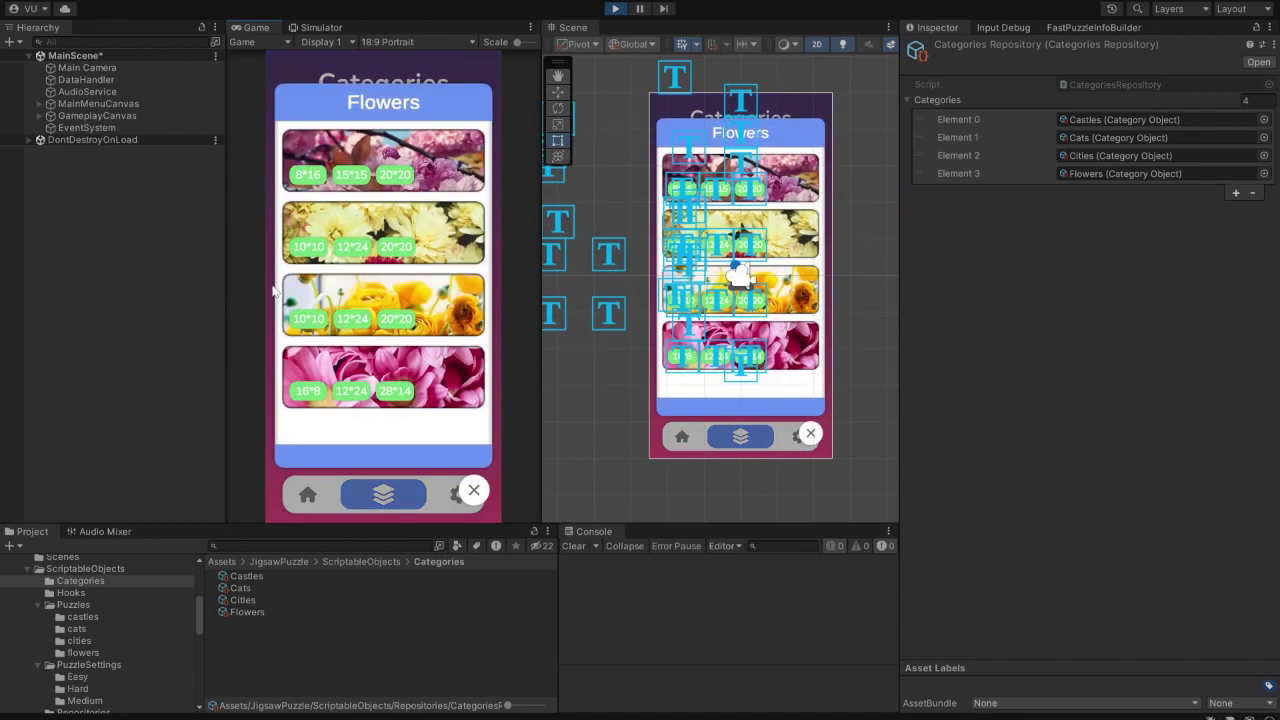
click(310, 247)
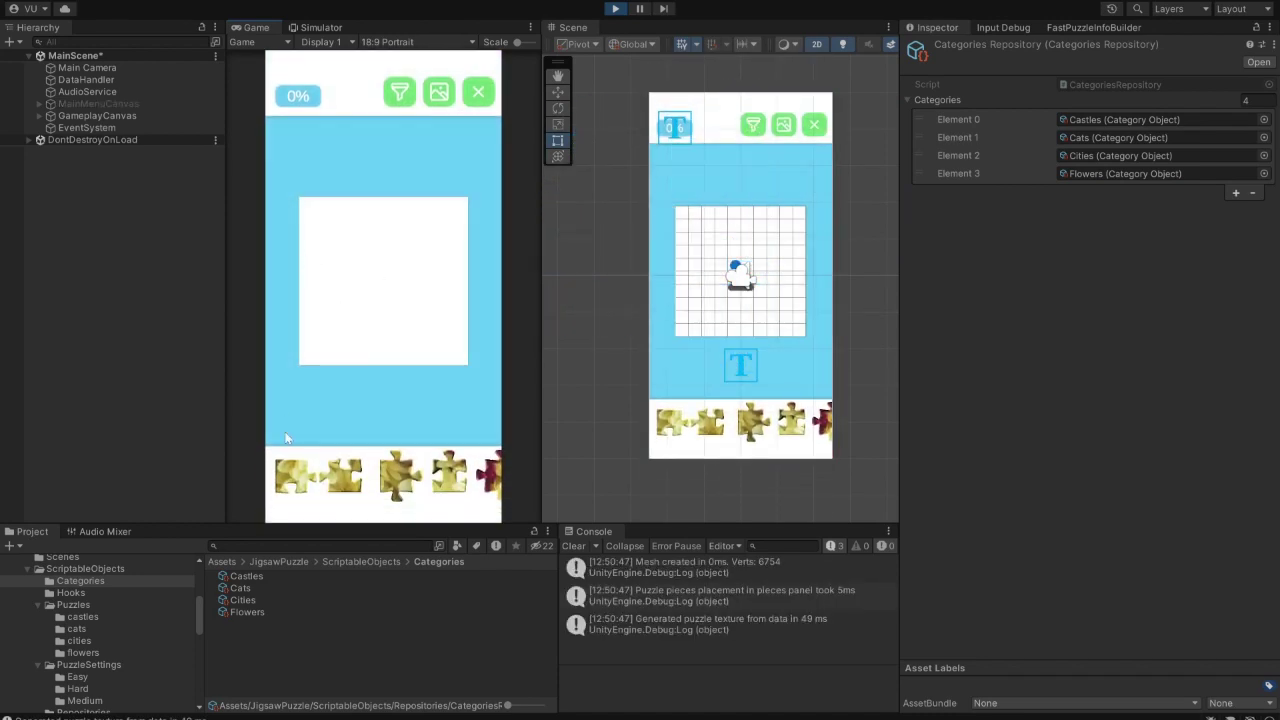
drag(293, 472, 314, 360)
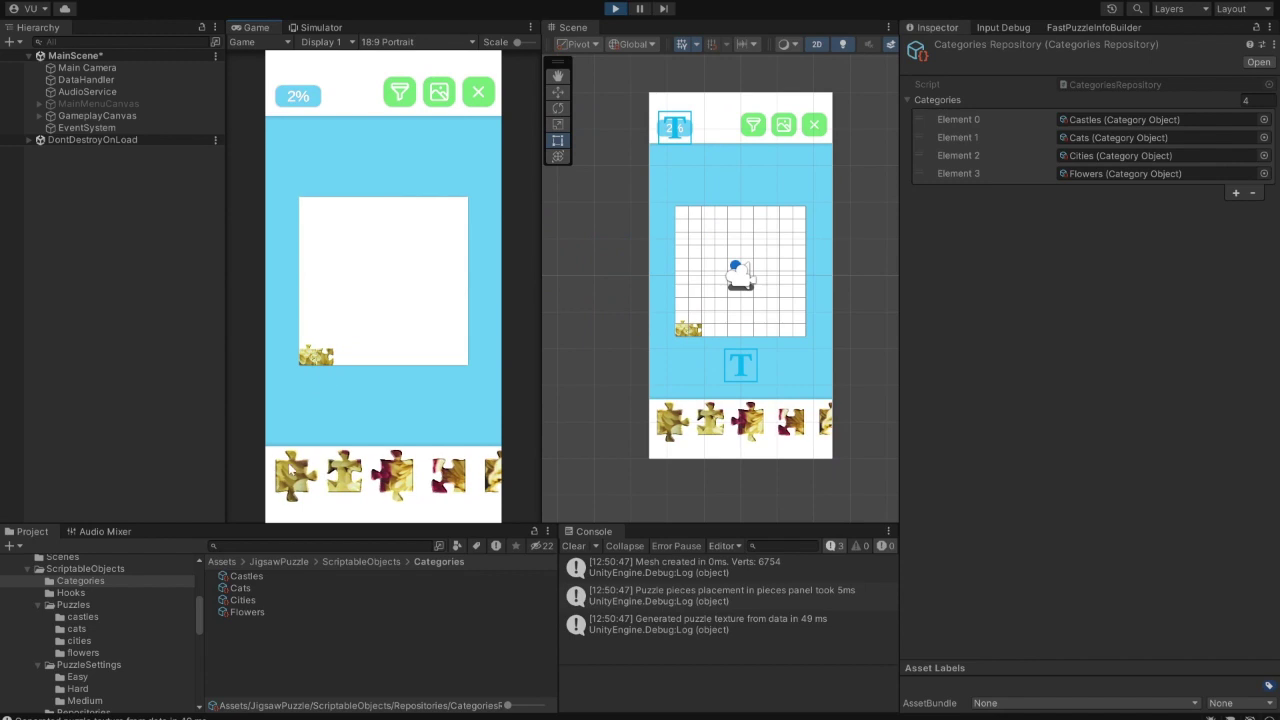